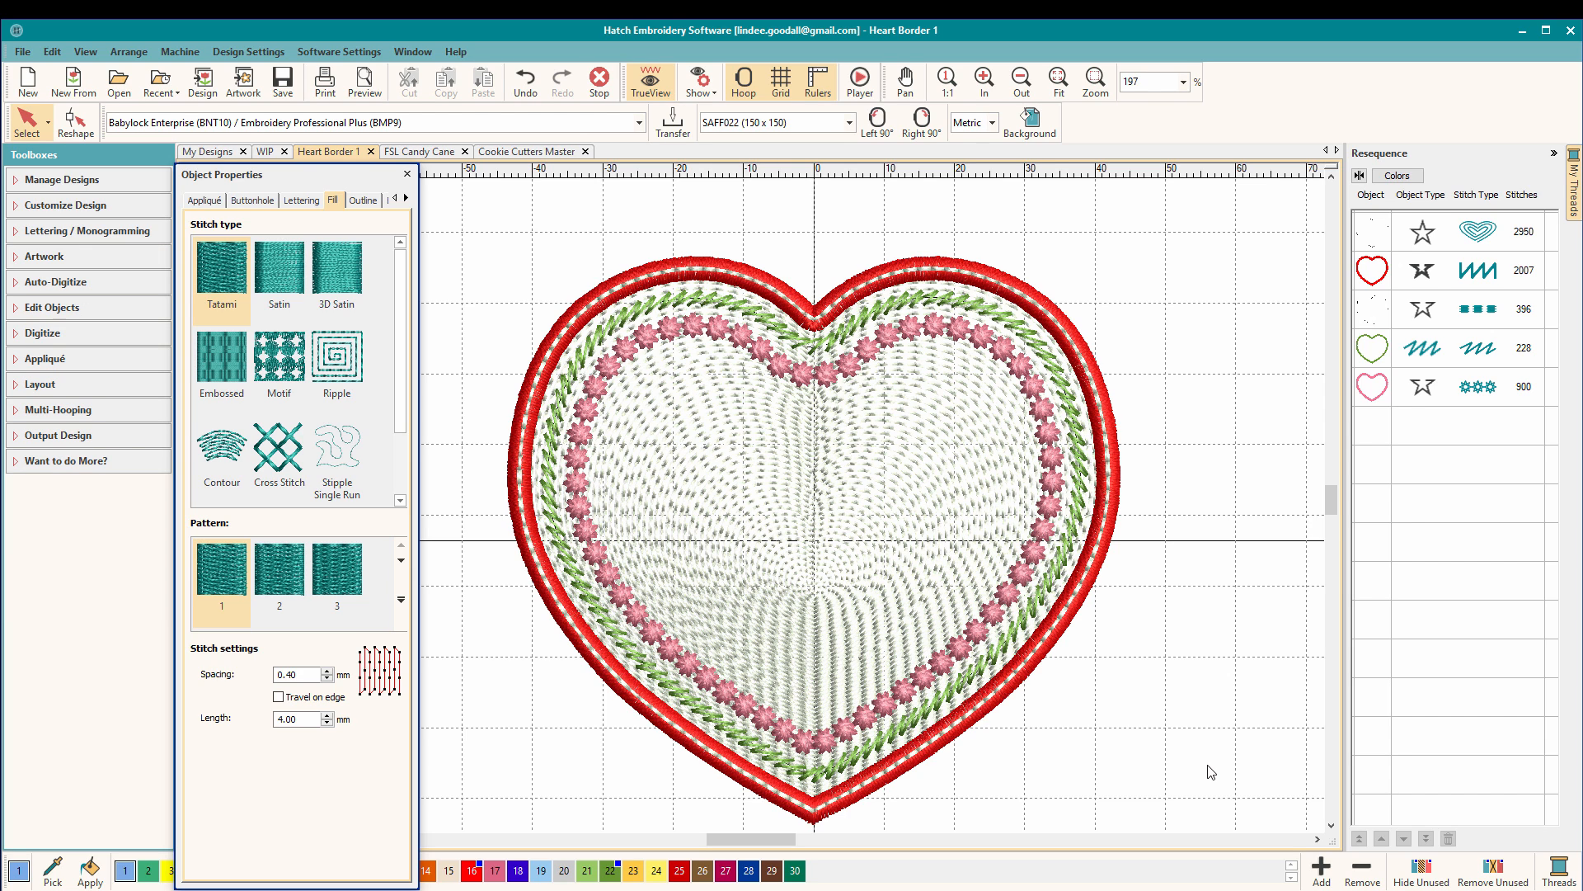
- Create a new blank design and open the border settings of the Monogramming tool
click(33, 83)
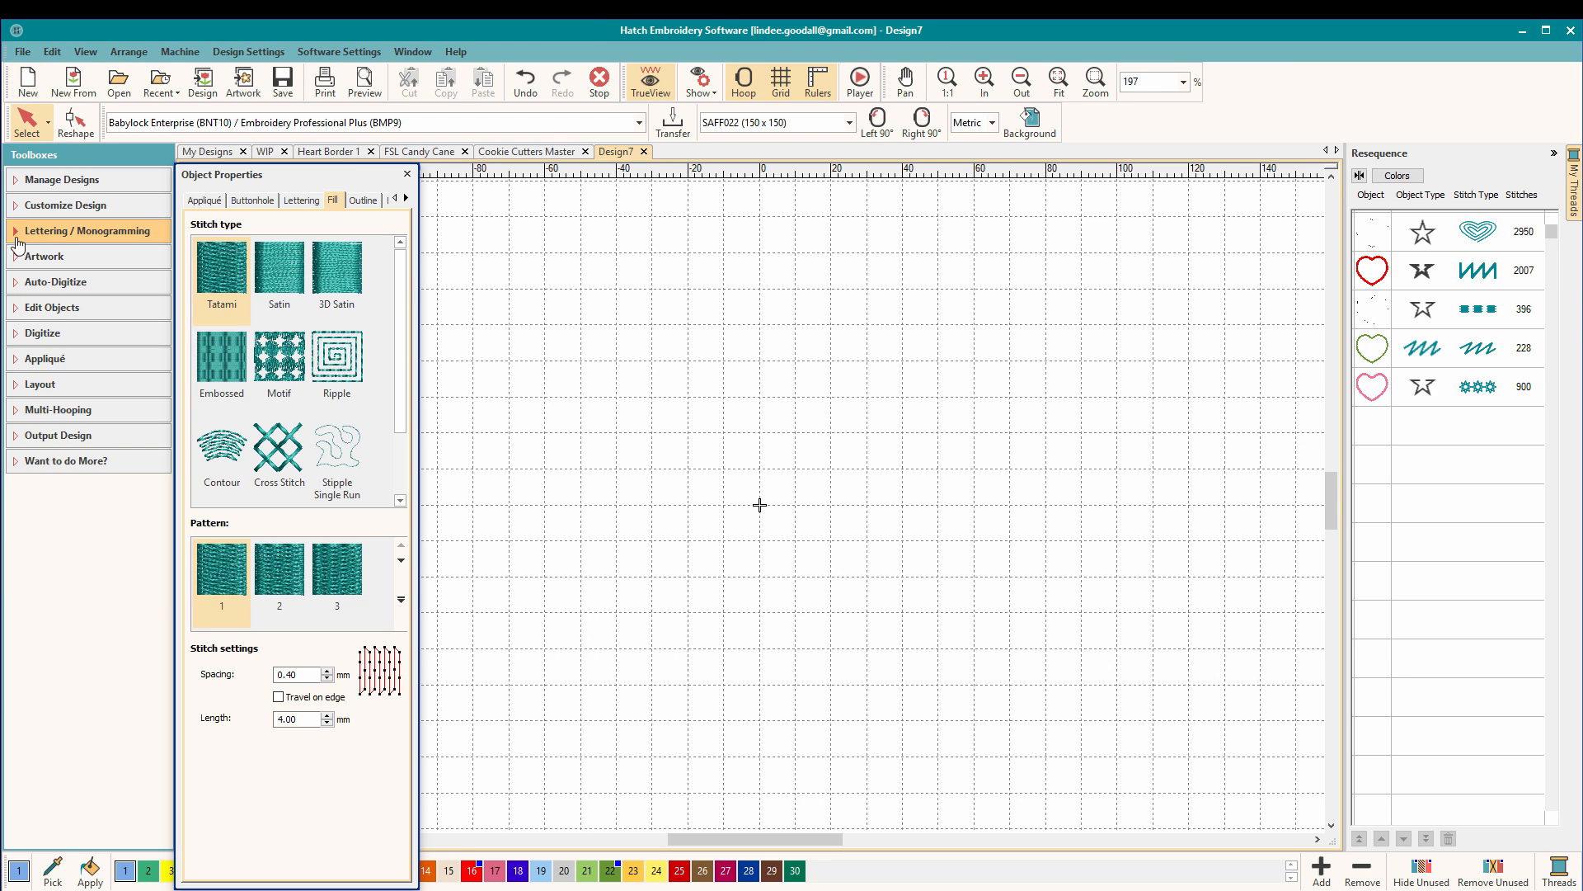
click(18, 237)
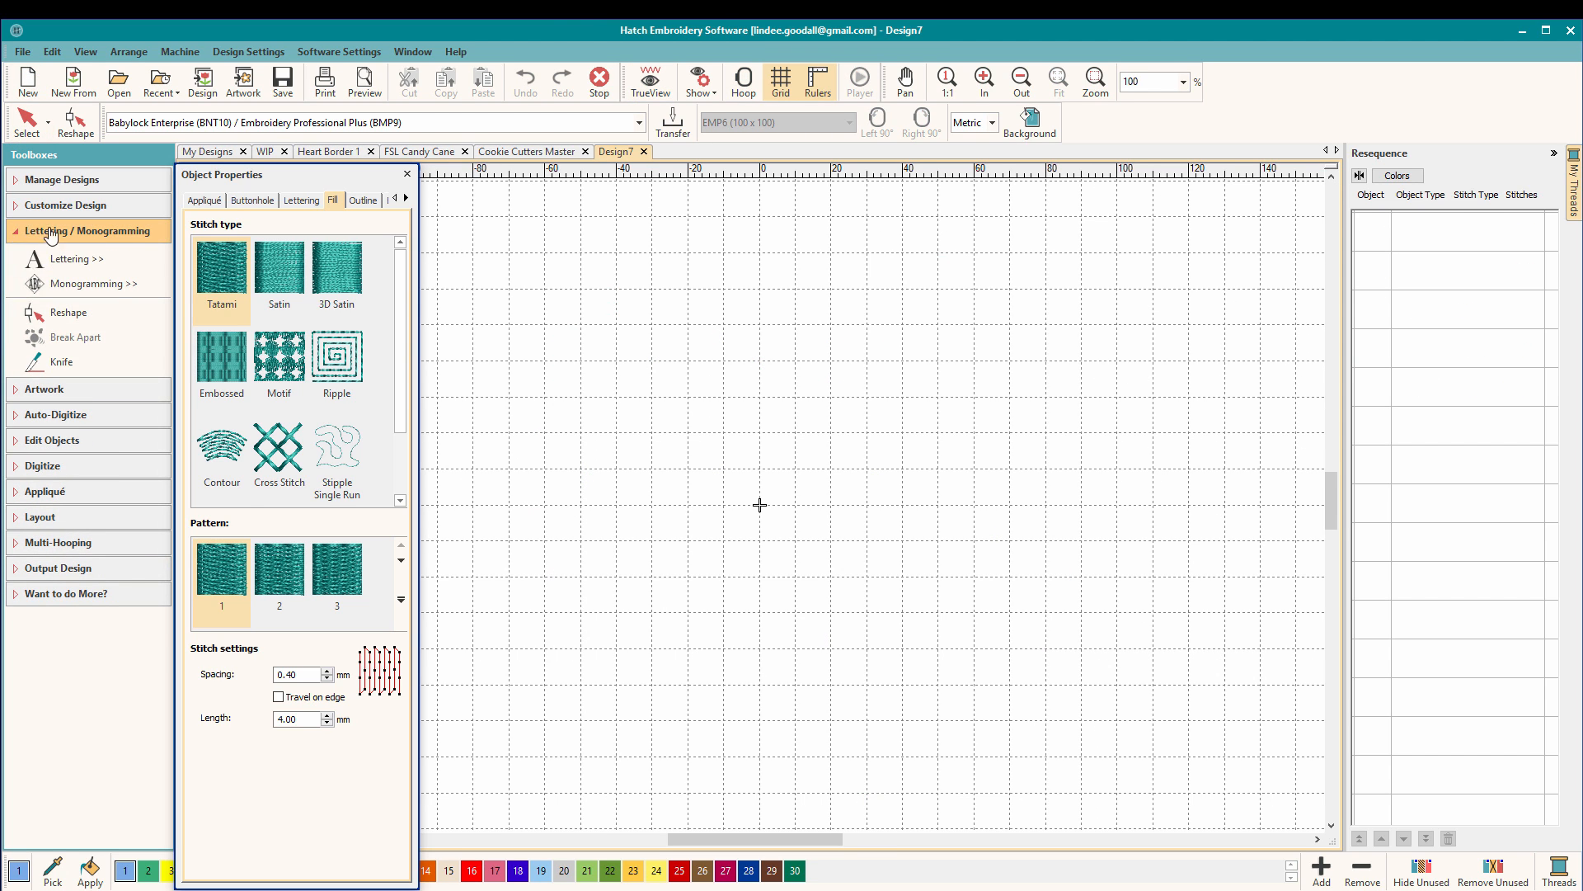
click(113, 293)
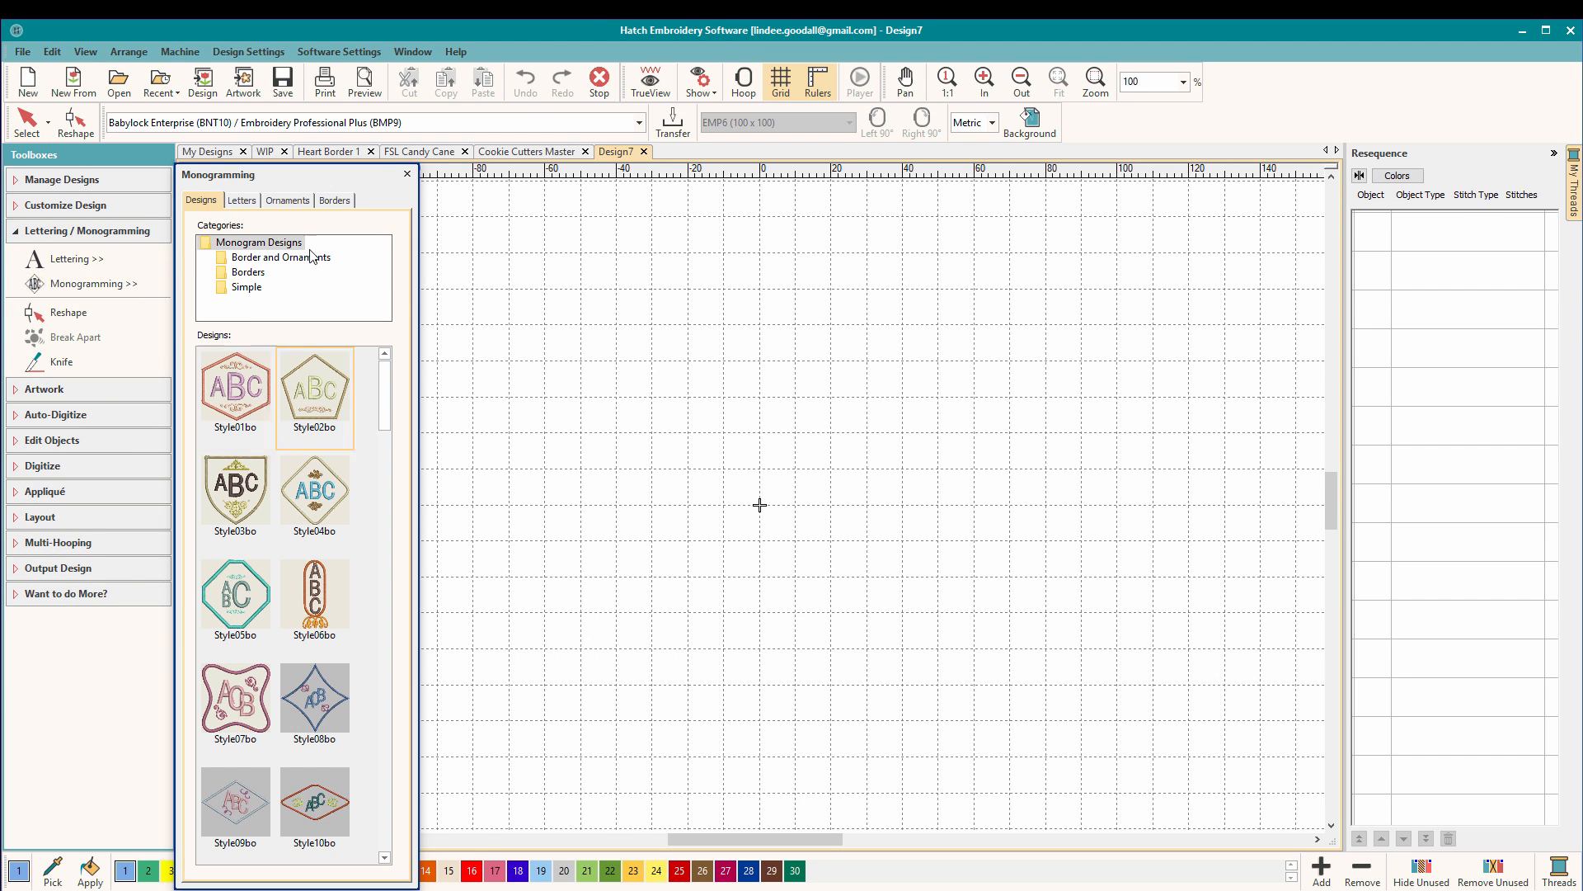
click(335, 201)
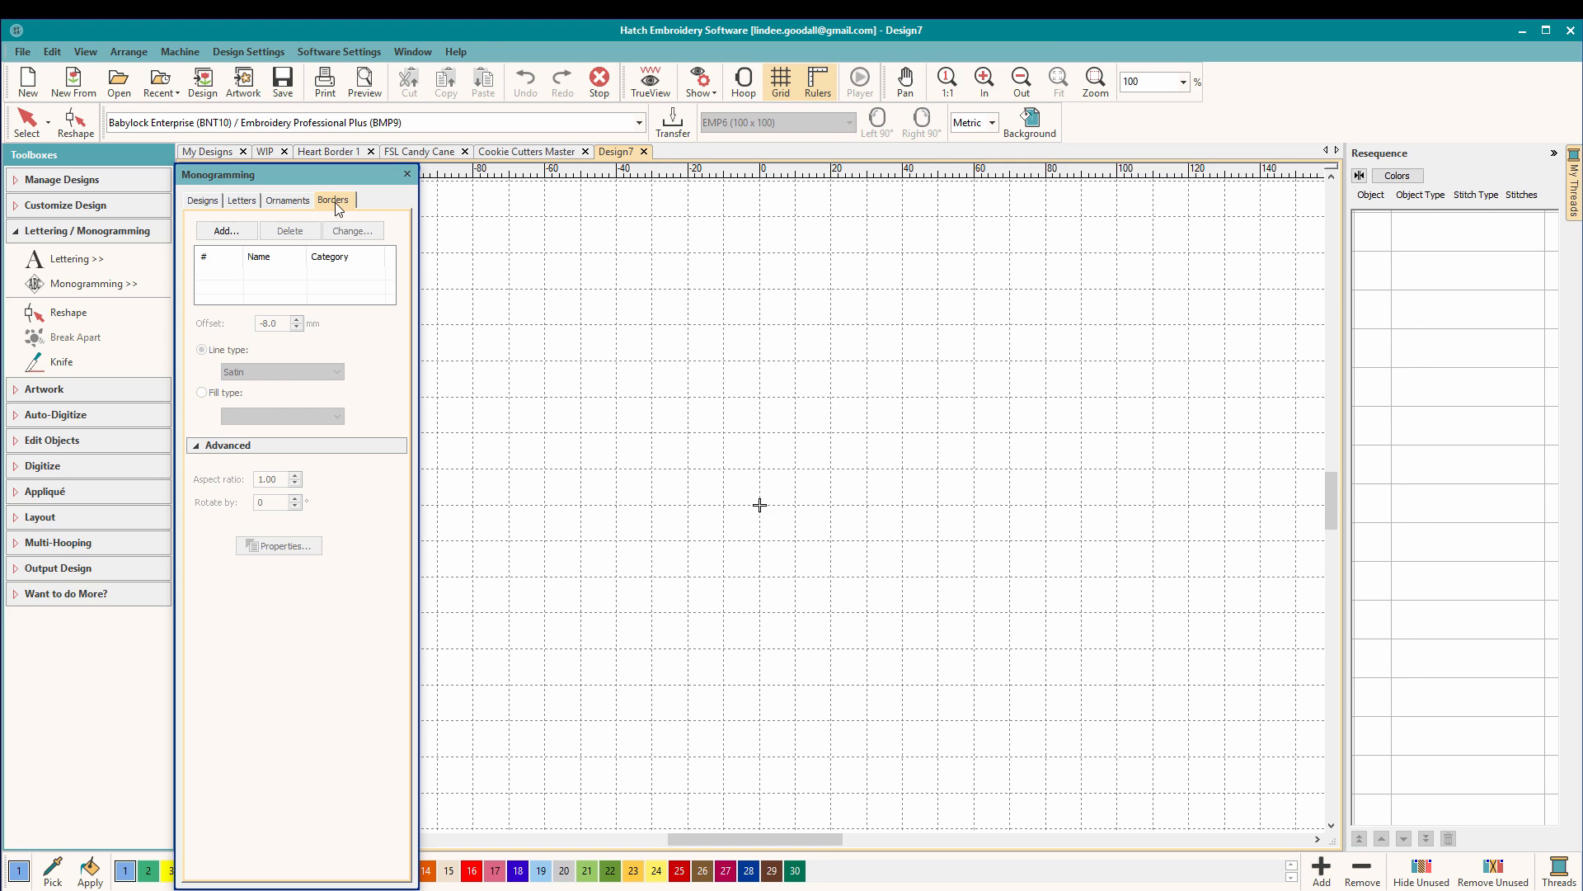
- Add the Heart 01 border shape from the Cookie Cutters category to the design
click(228, 230)
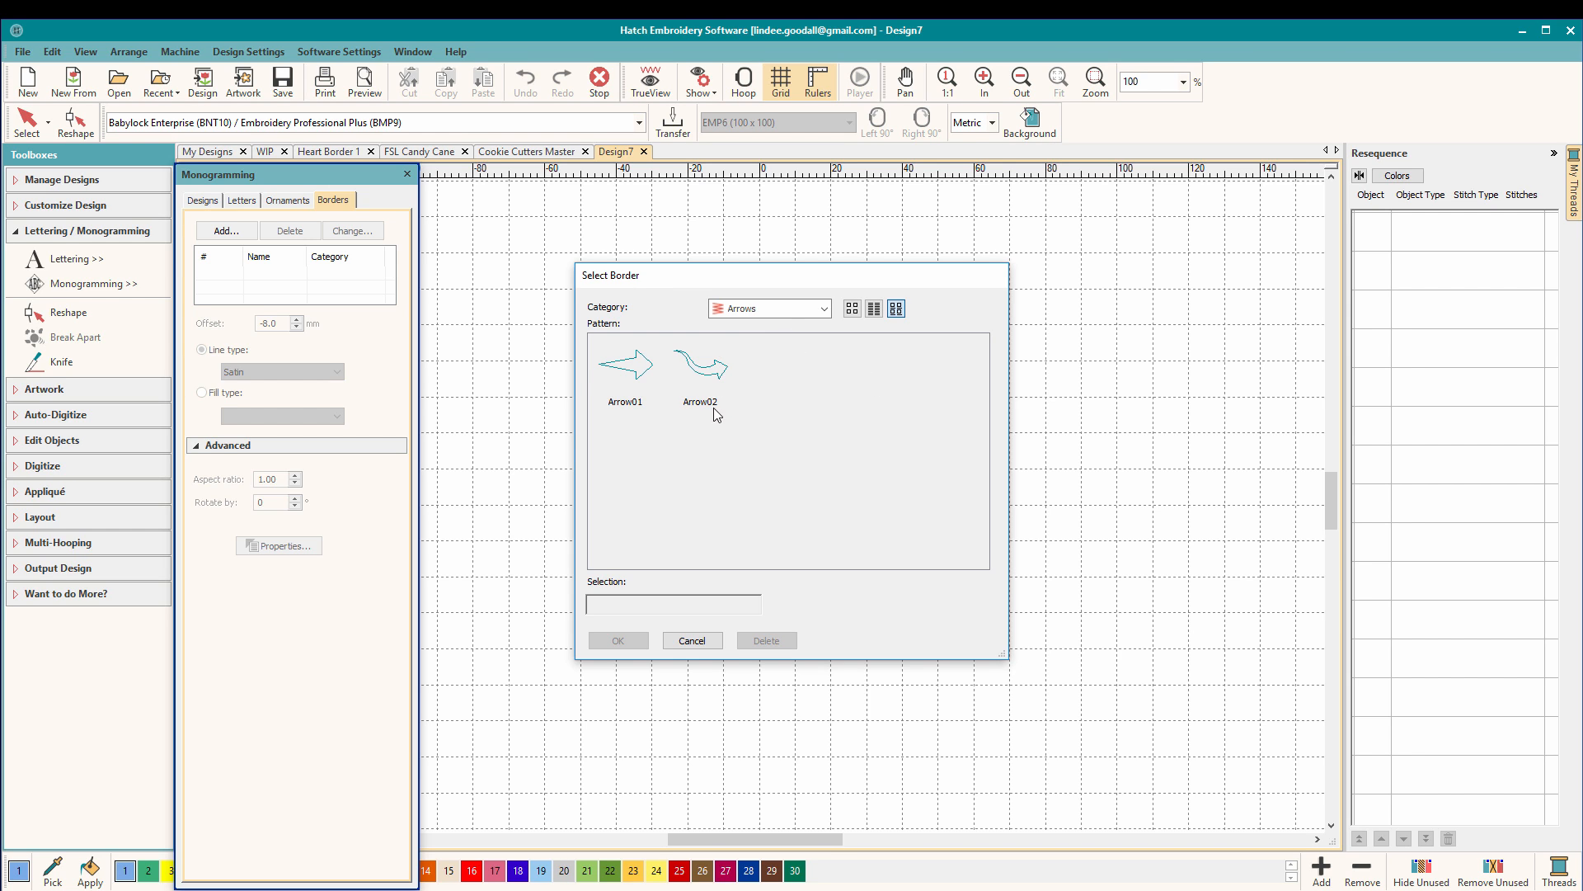
click(824, 309)
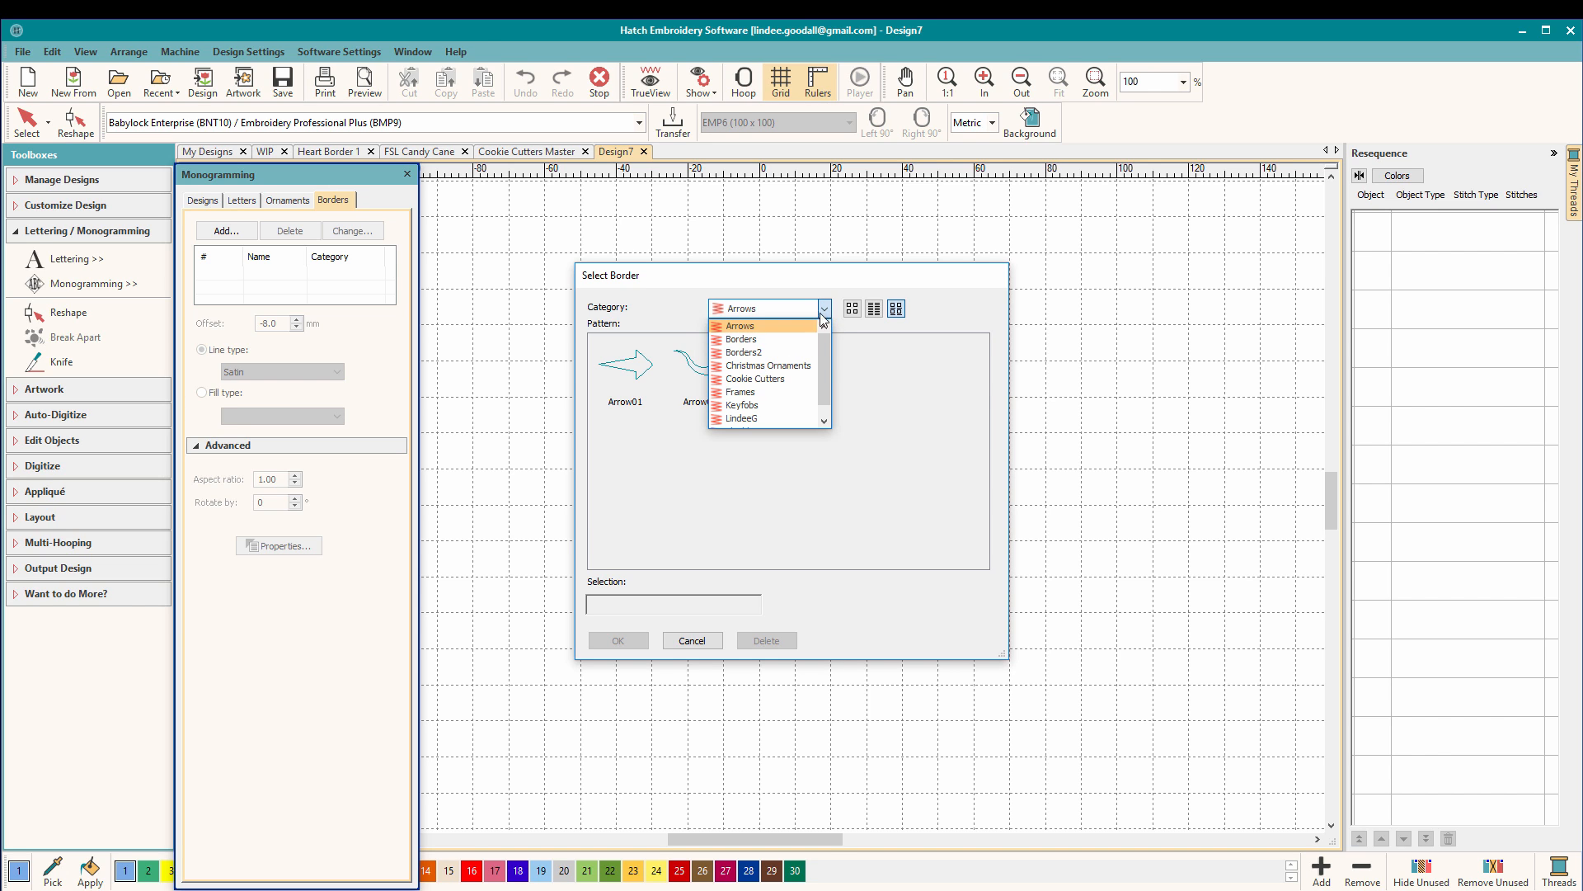
click(783, 340)
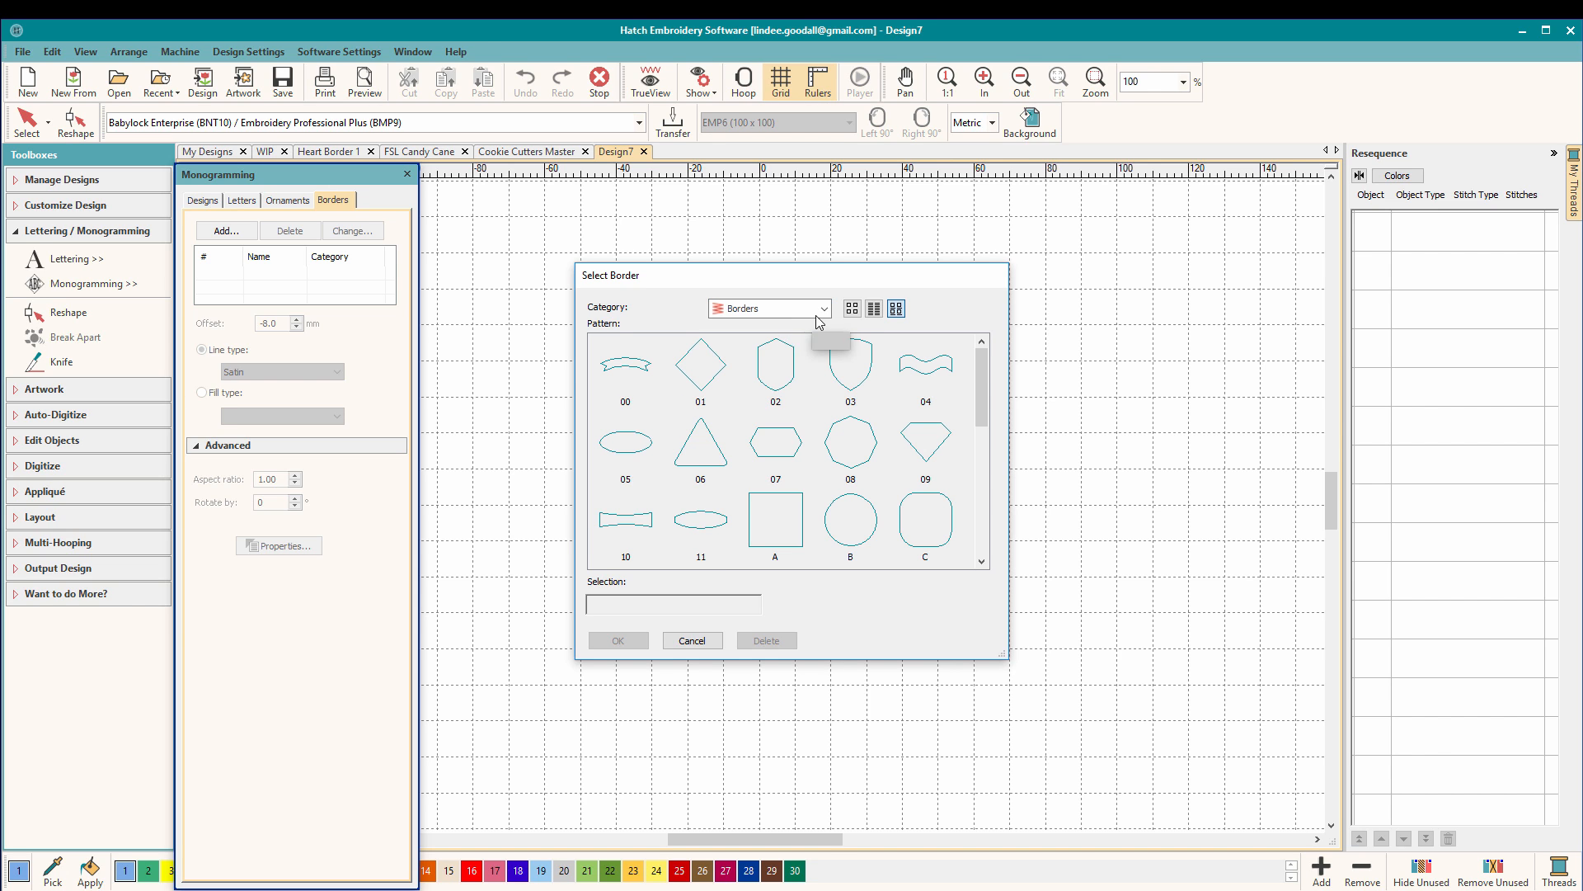
click(823, 309)
click(785, 338)
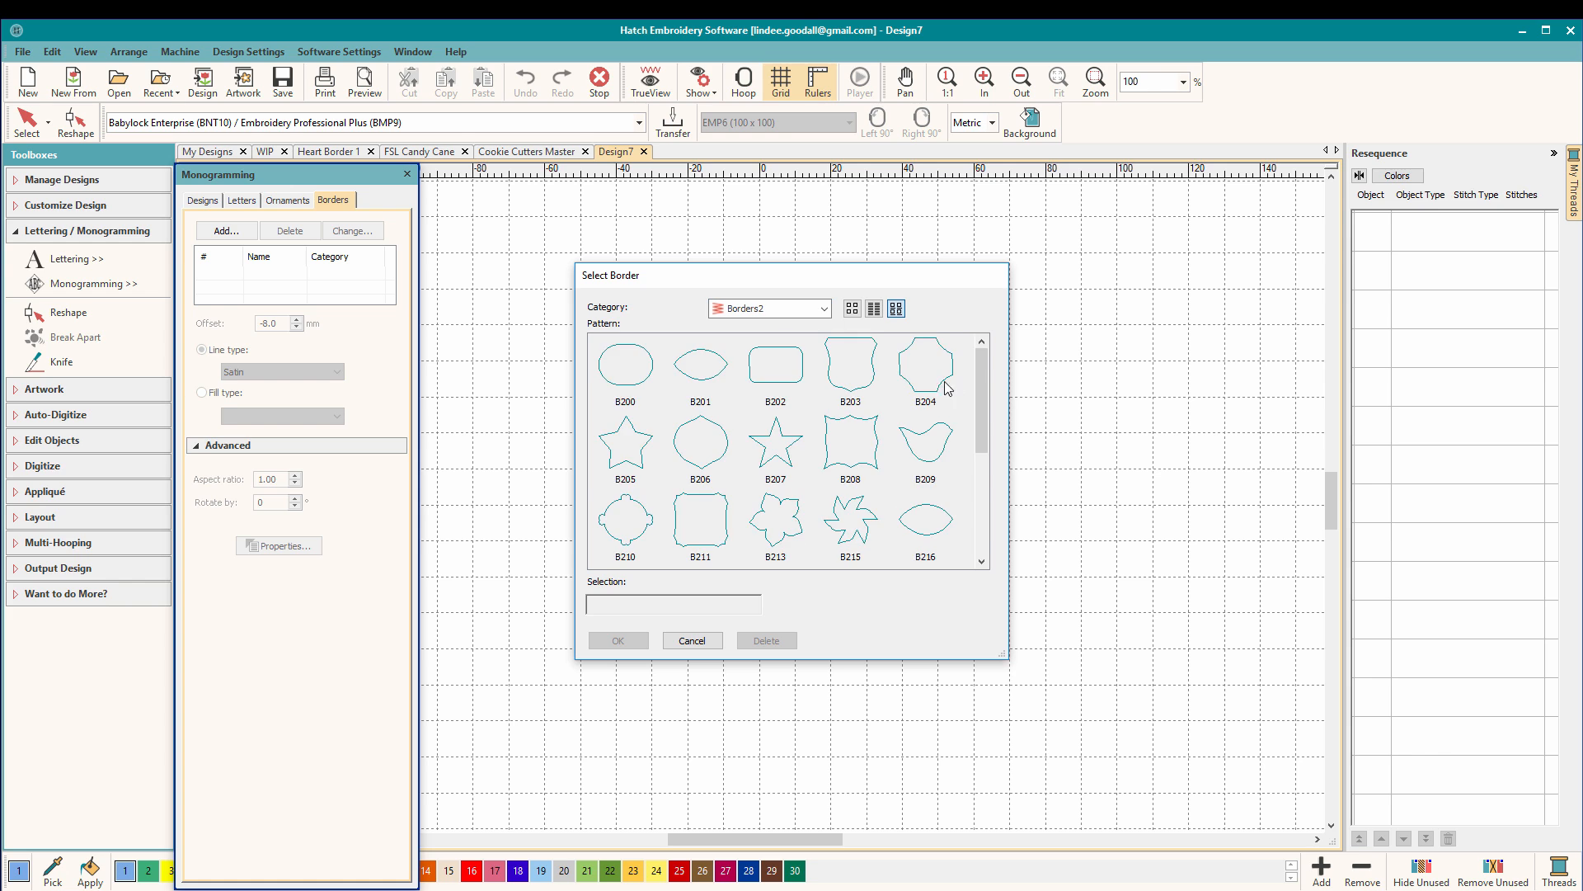
mouse_move(974, 377)
mouse_down()
mouse_move(973, 478)
mouse_move(967, 361)
mouse_up()
click(824, 308)
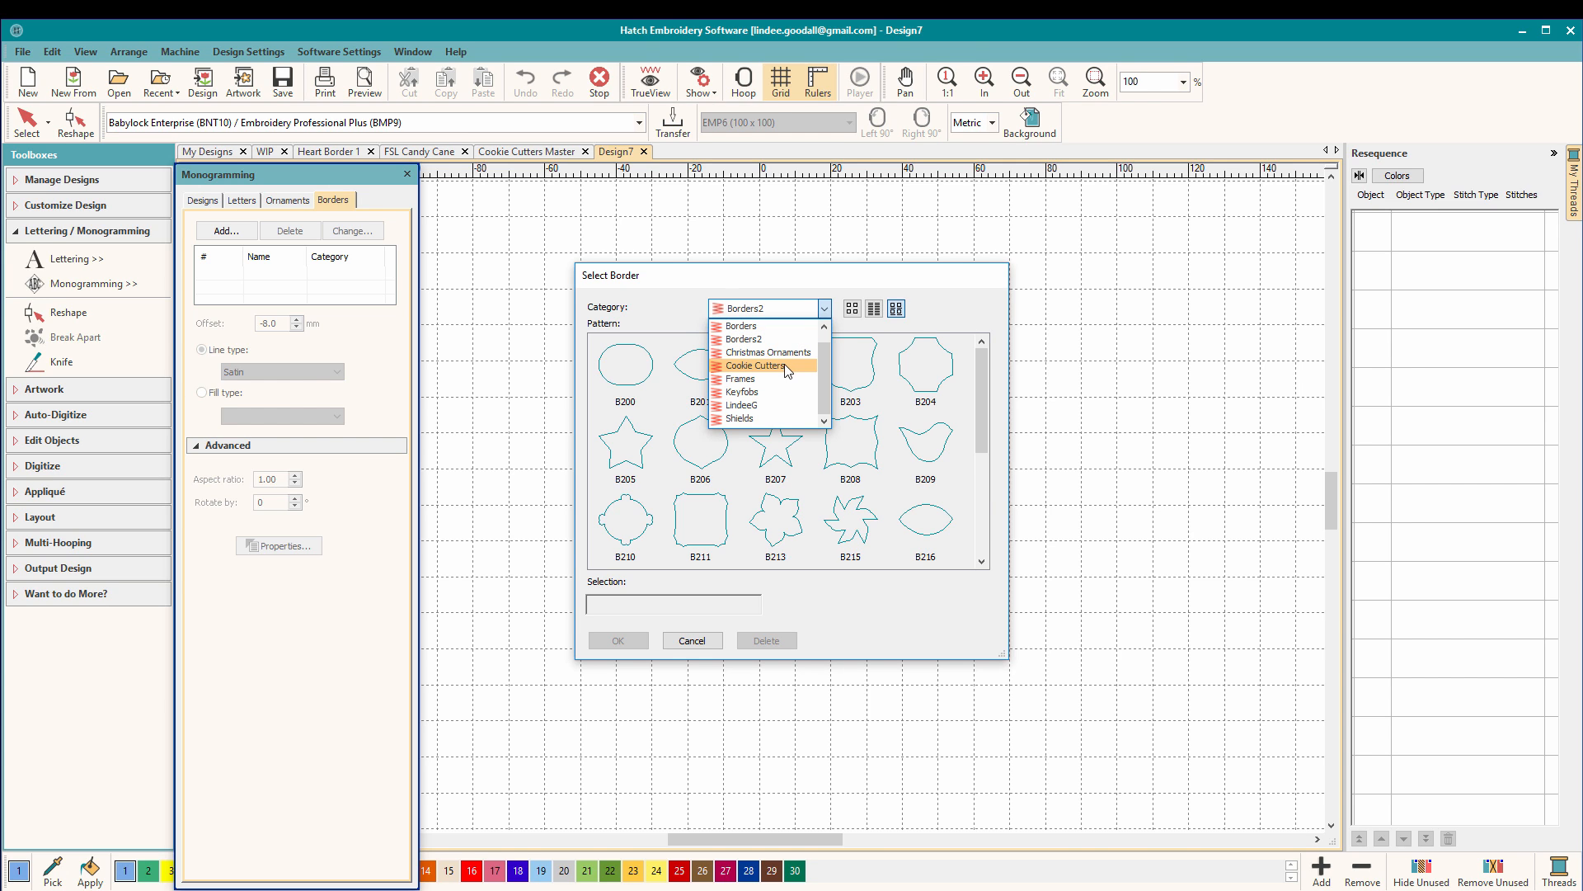
click(785, 365)
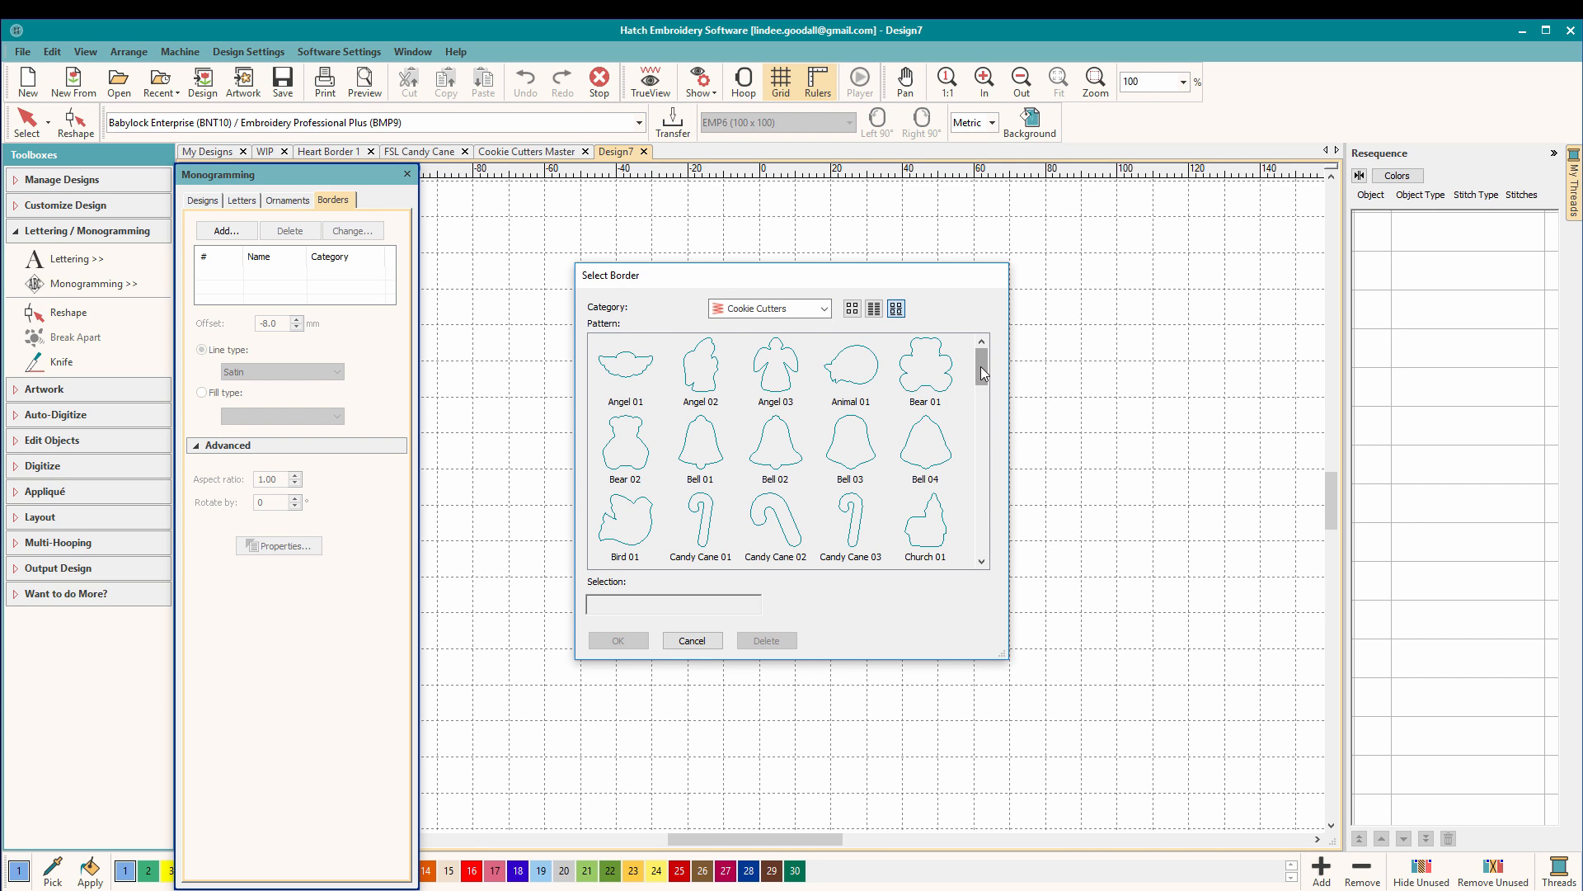
drag(981, 367, 973, 412)
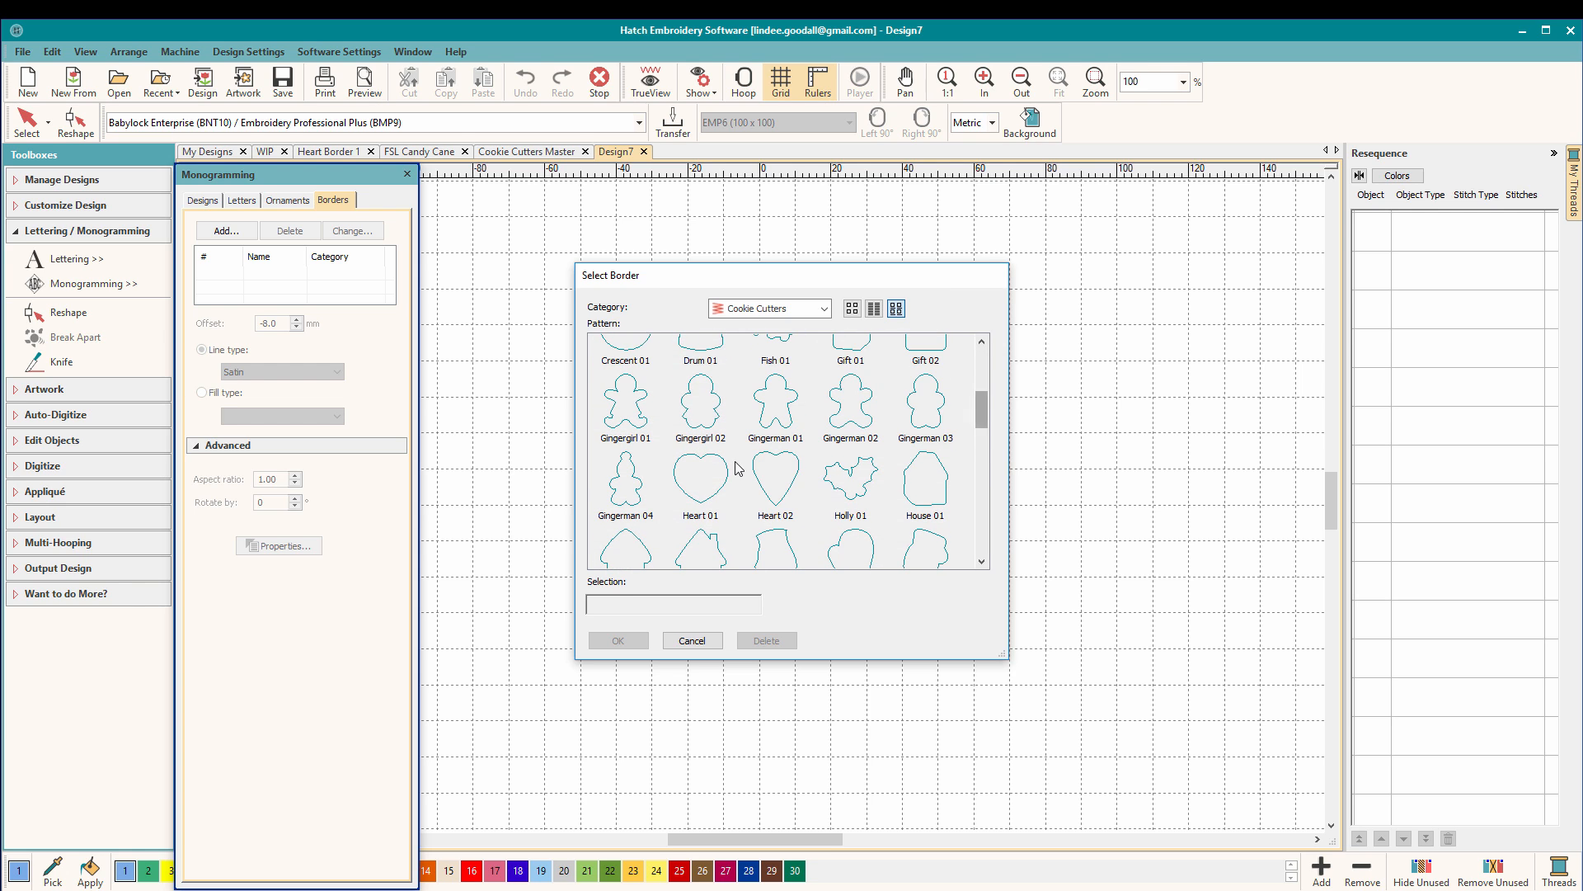
click(715, 474)
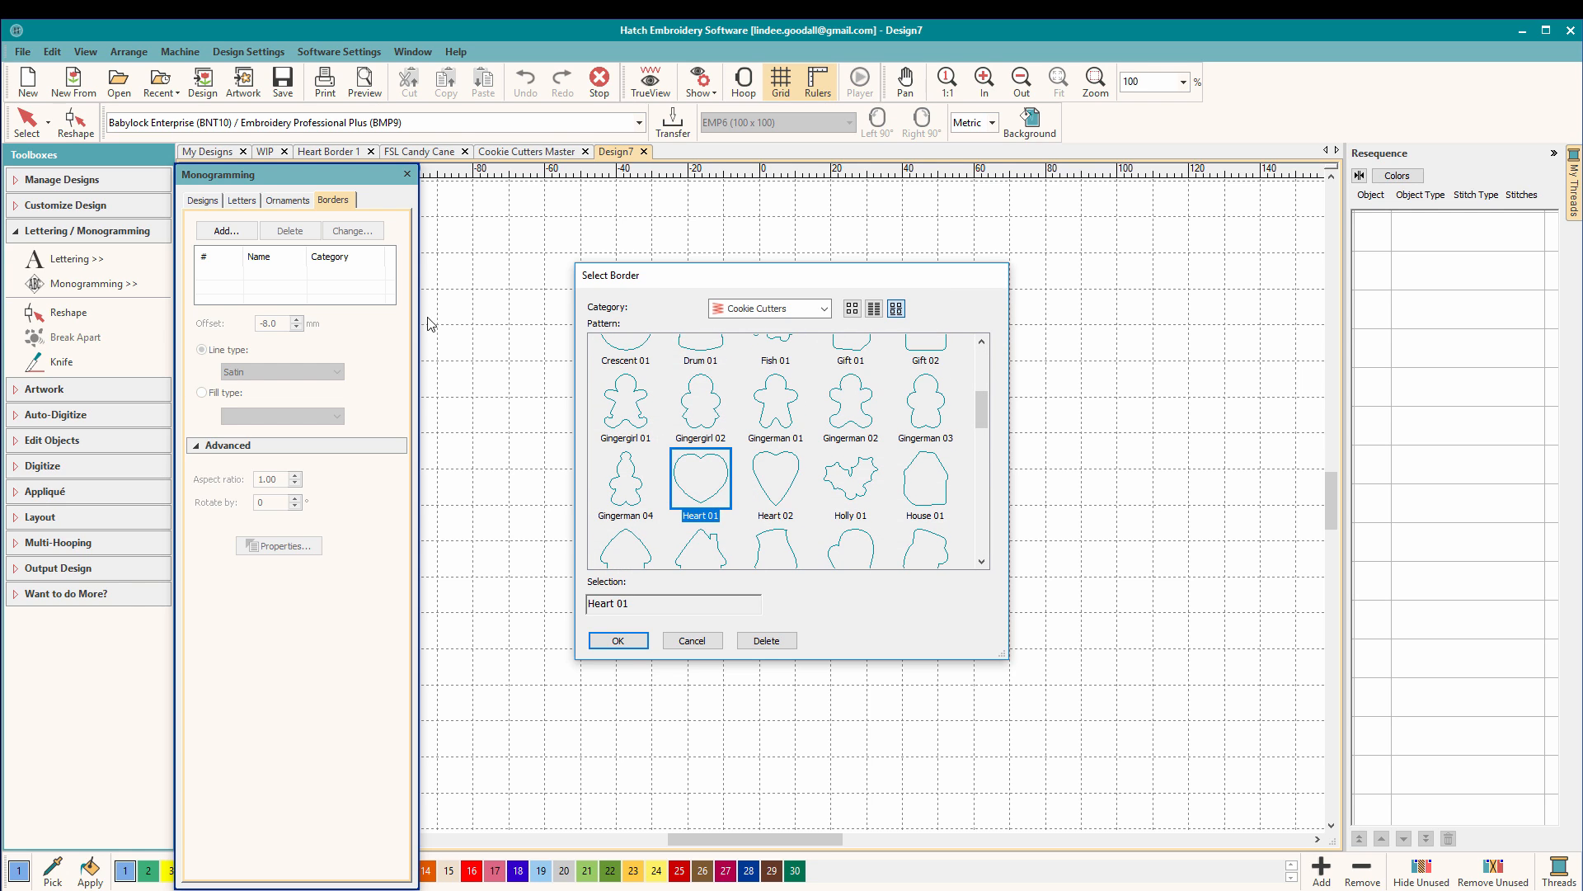
click(621, 649)
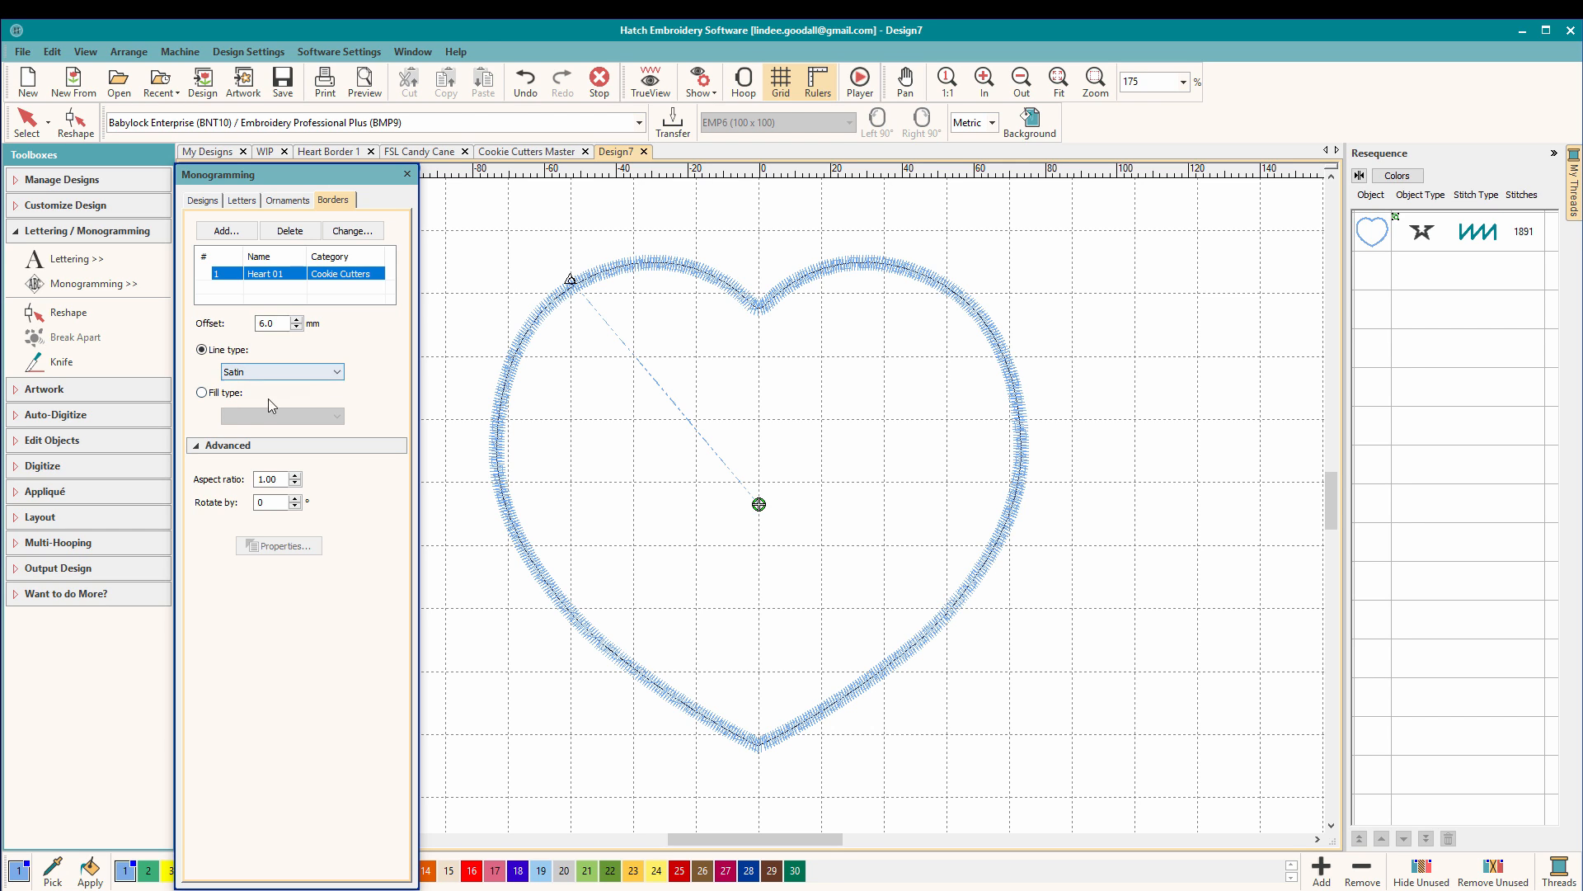
- Add a second Heart 01 border and set its offset to 4 mm
click(225, 232)
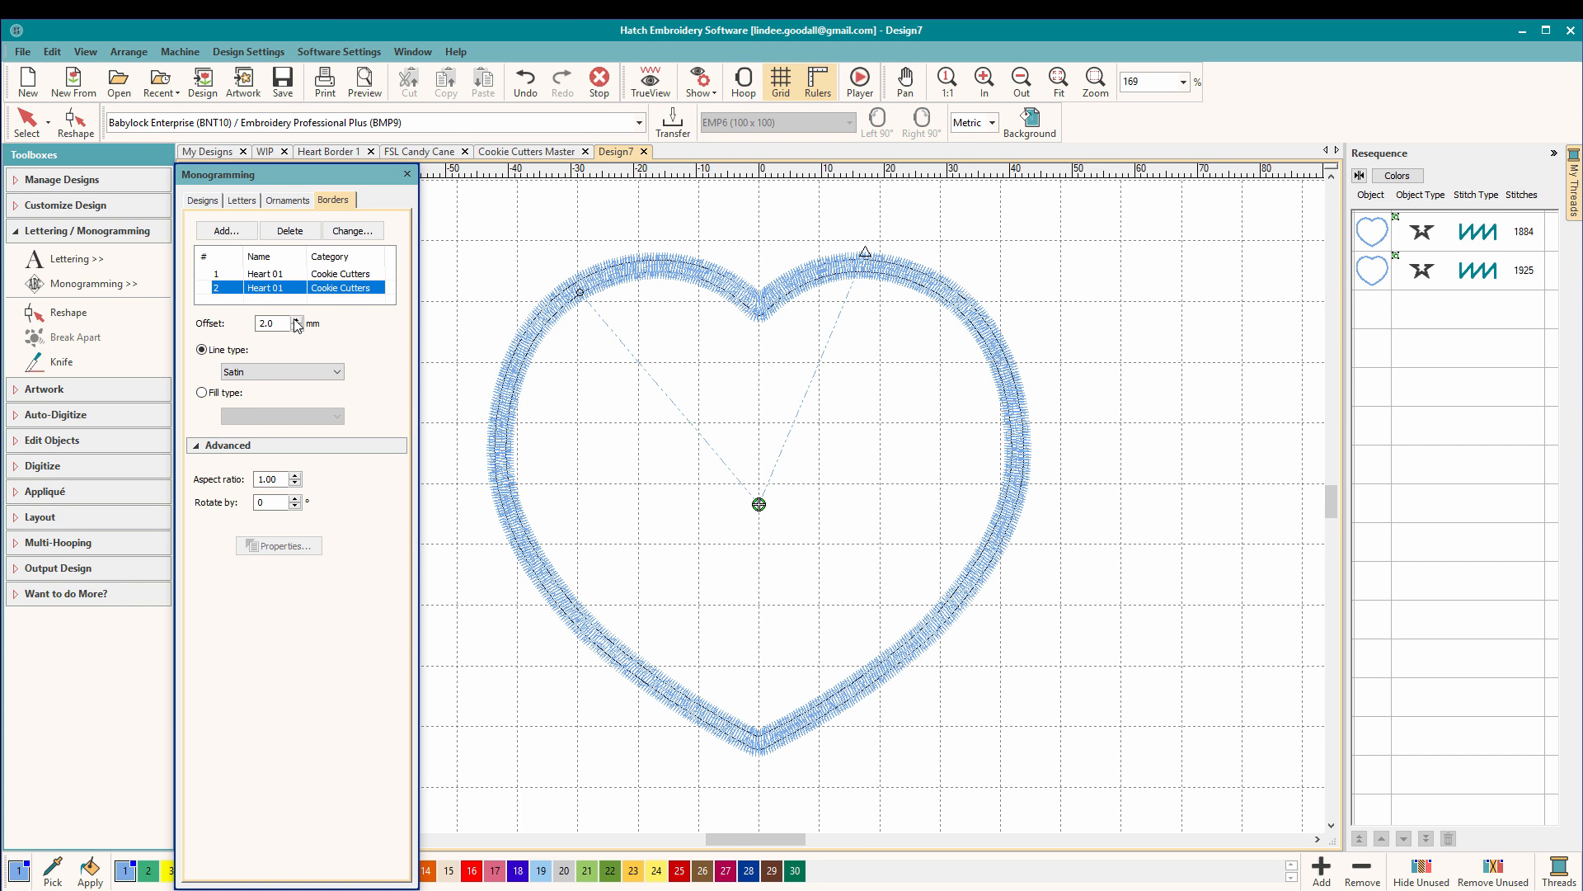
click(261, 323)
drag(285, 323, 220, 324)
text(4)
key(Return)
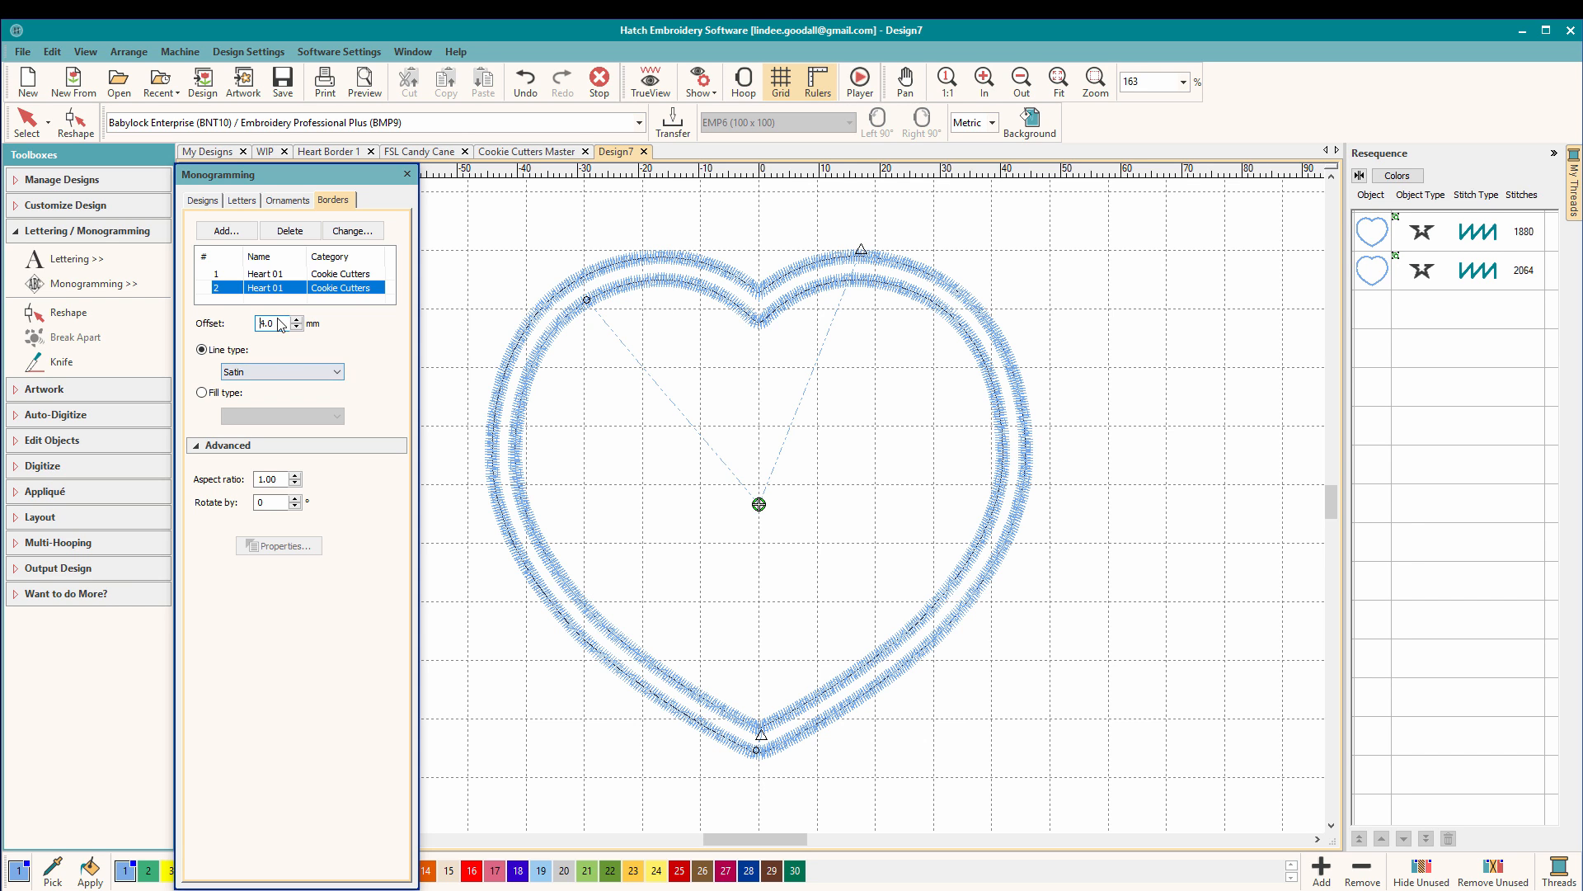
- Add a third Heart 01 border and set its offset to -8 mm
click(227, 231)
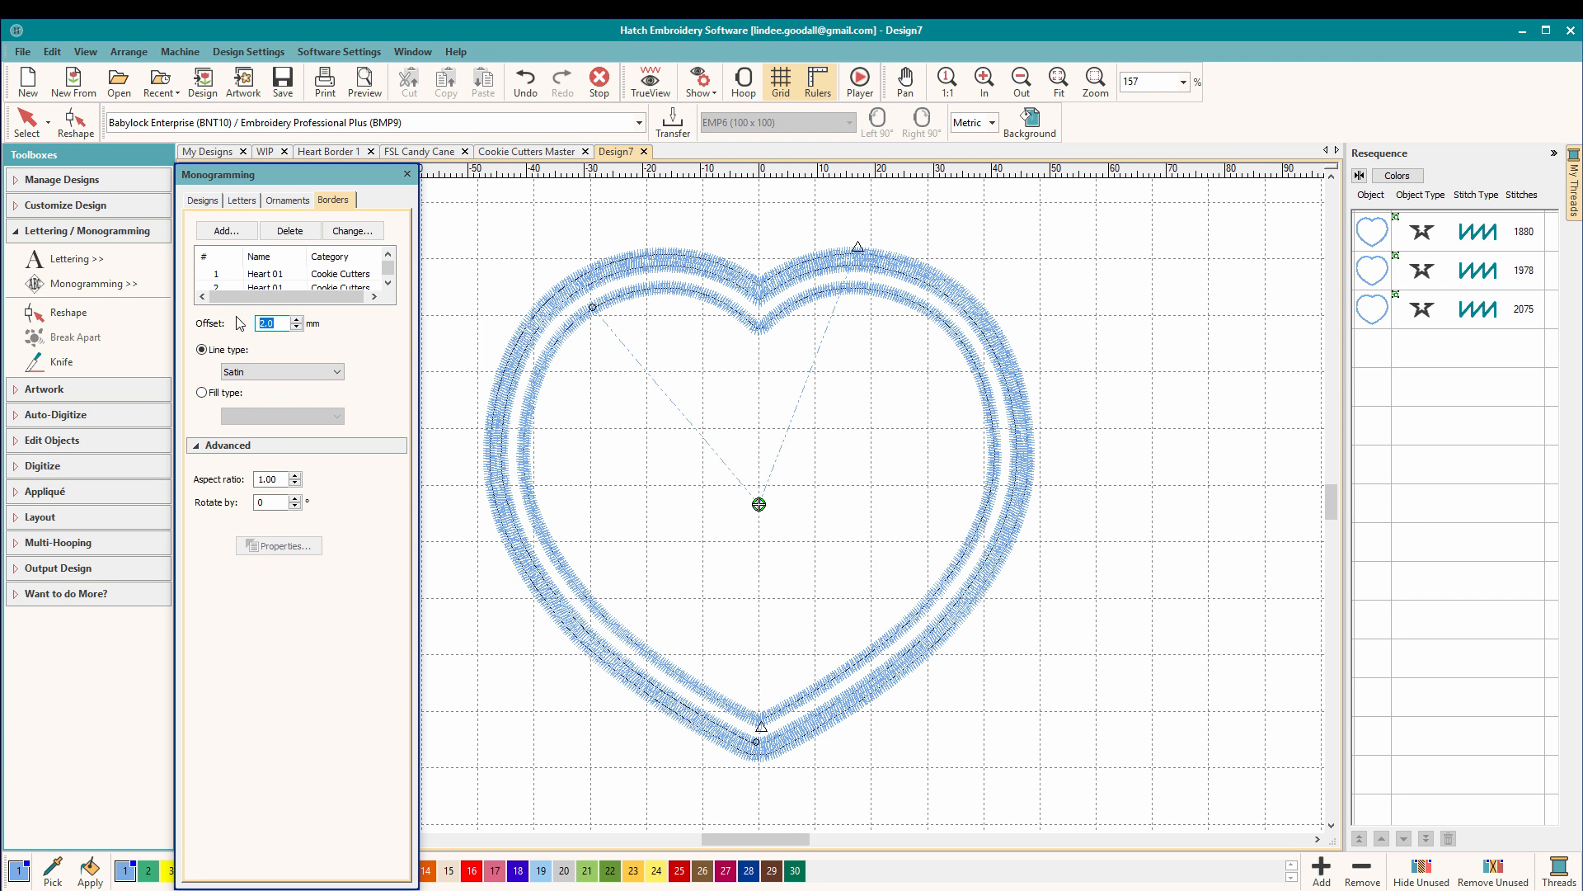
key(Return)
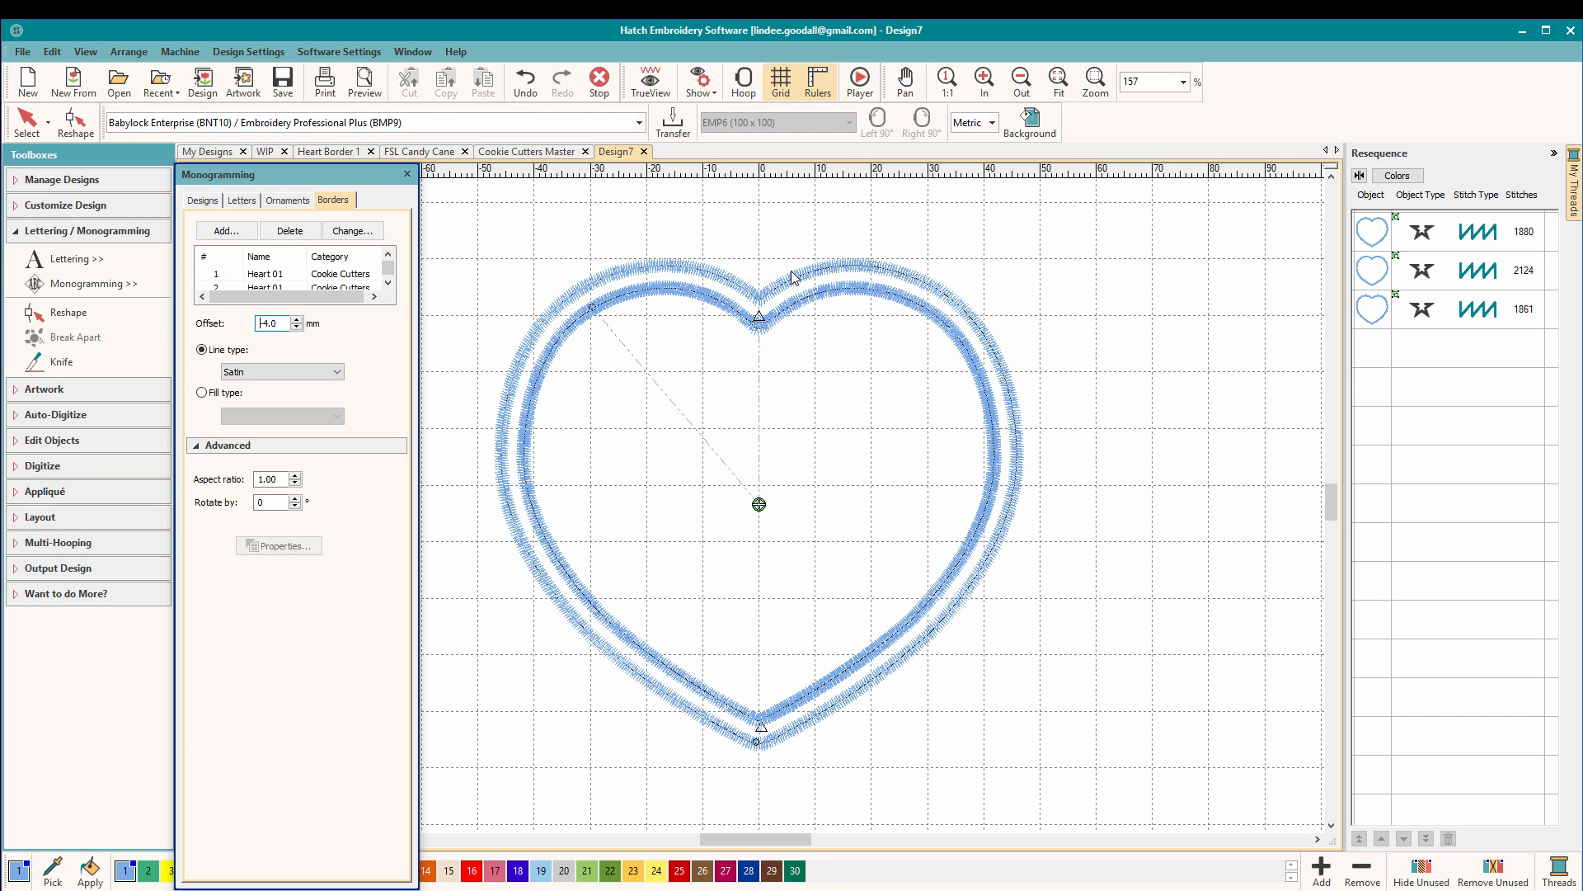
drag(281, 324, 245, 318)
text(-8)
key(Return)
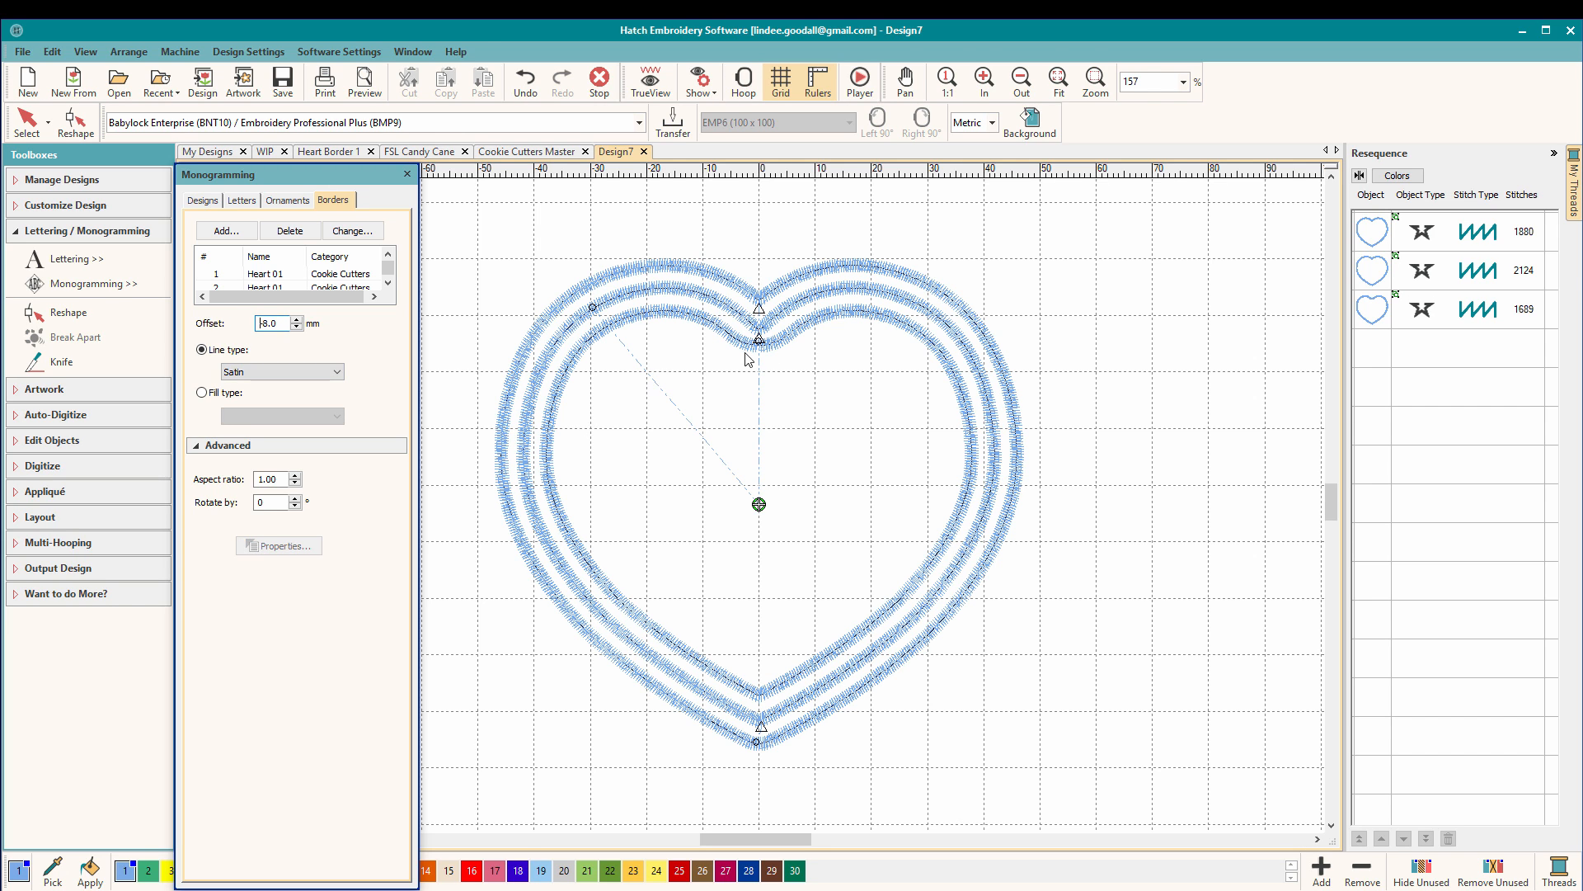
- Change the line type of the third, innermost heart border to Motif
click(778, 339)
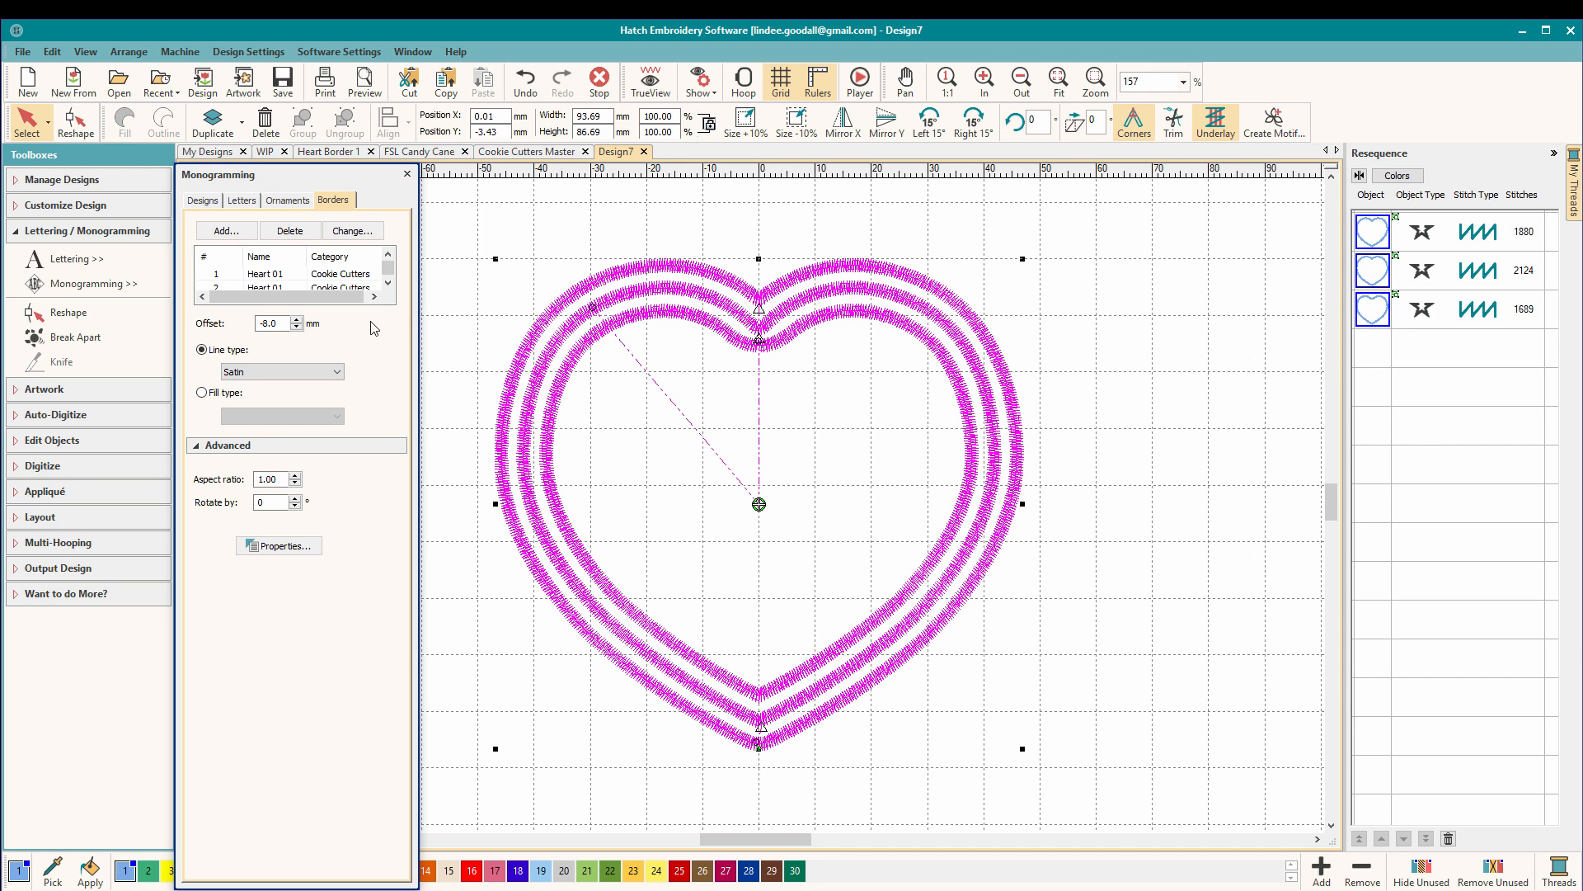
click(386, 280)
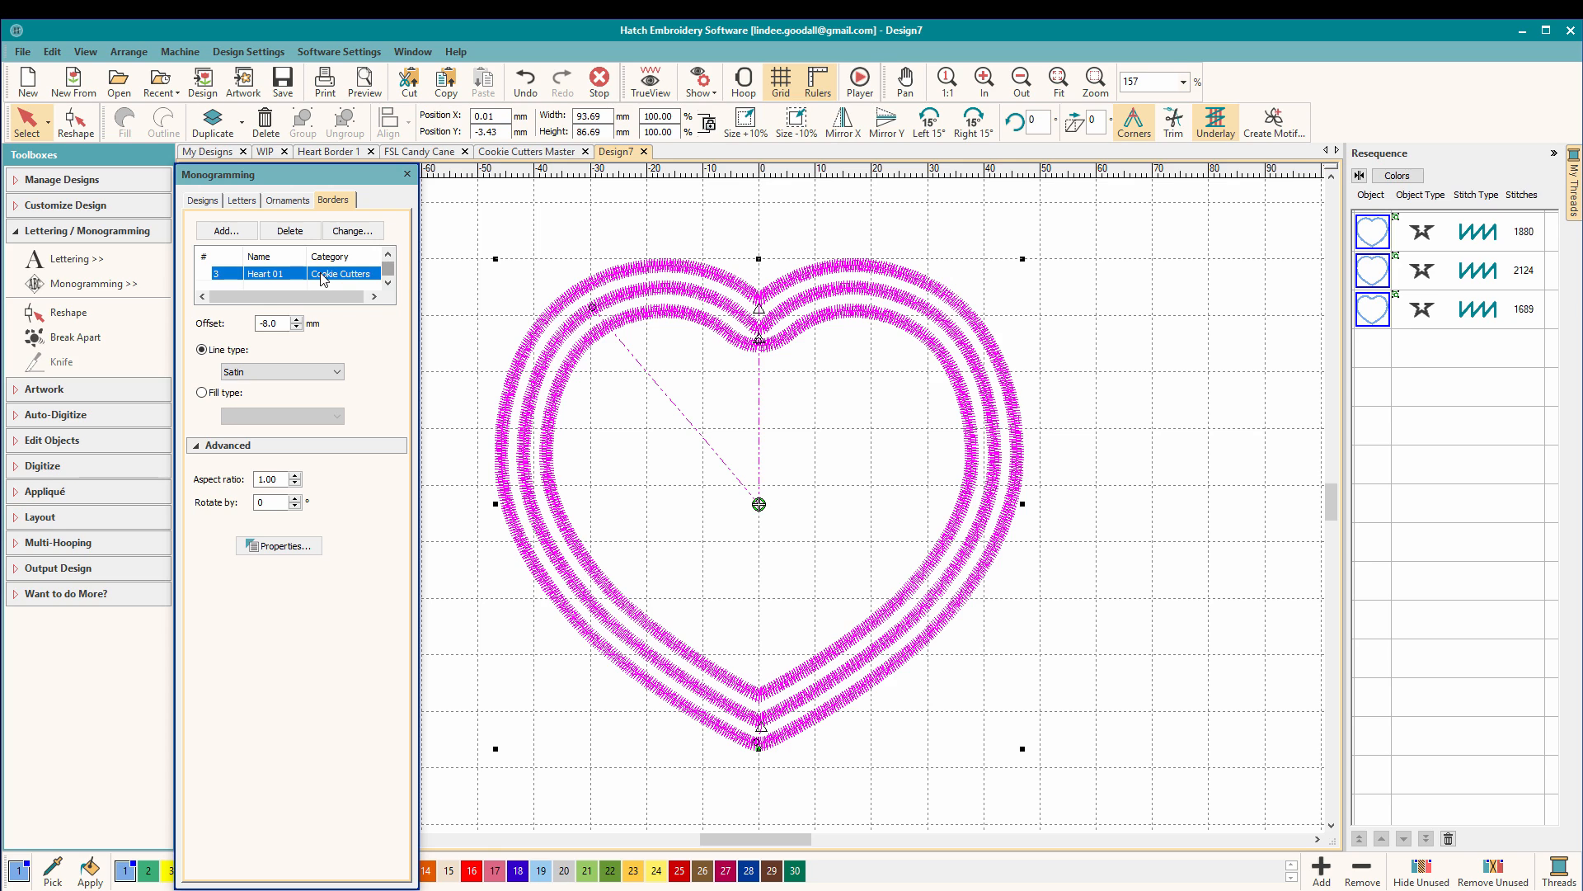
click(268, 372)
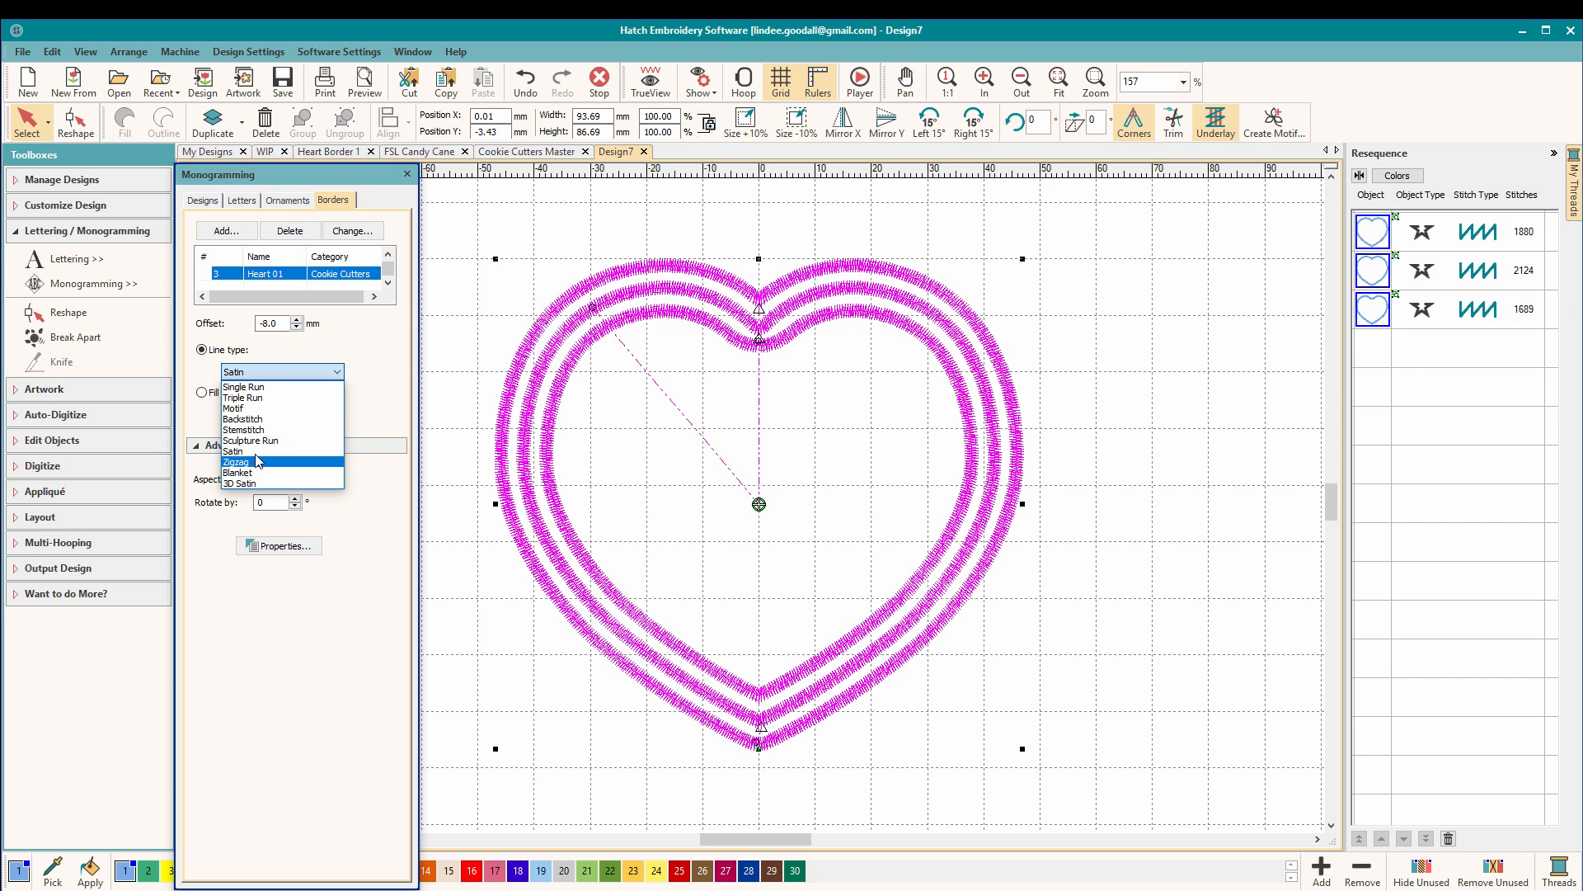
click(247, 408)
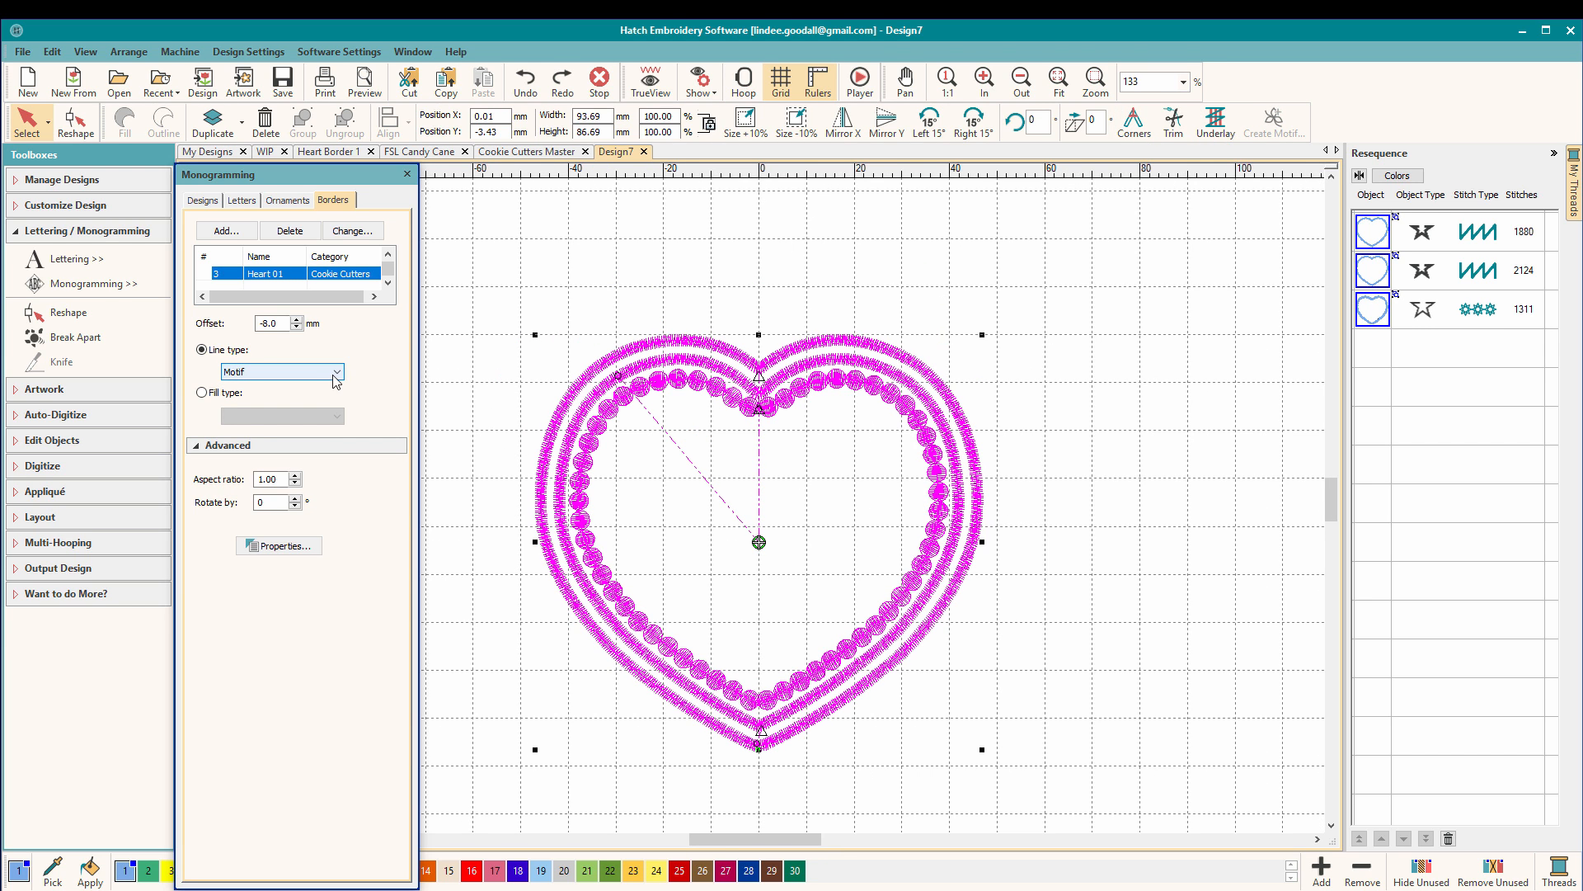
- Apply the Half Knot 3-5mm pattern from the Candlewicking category to the third border's motif line
click(290, 546)
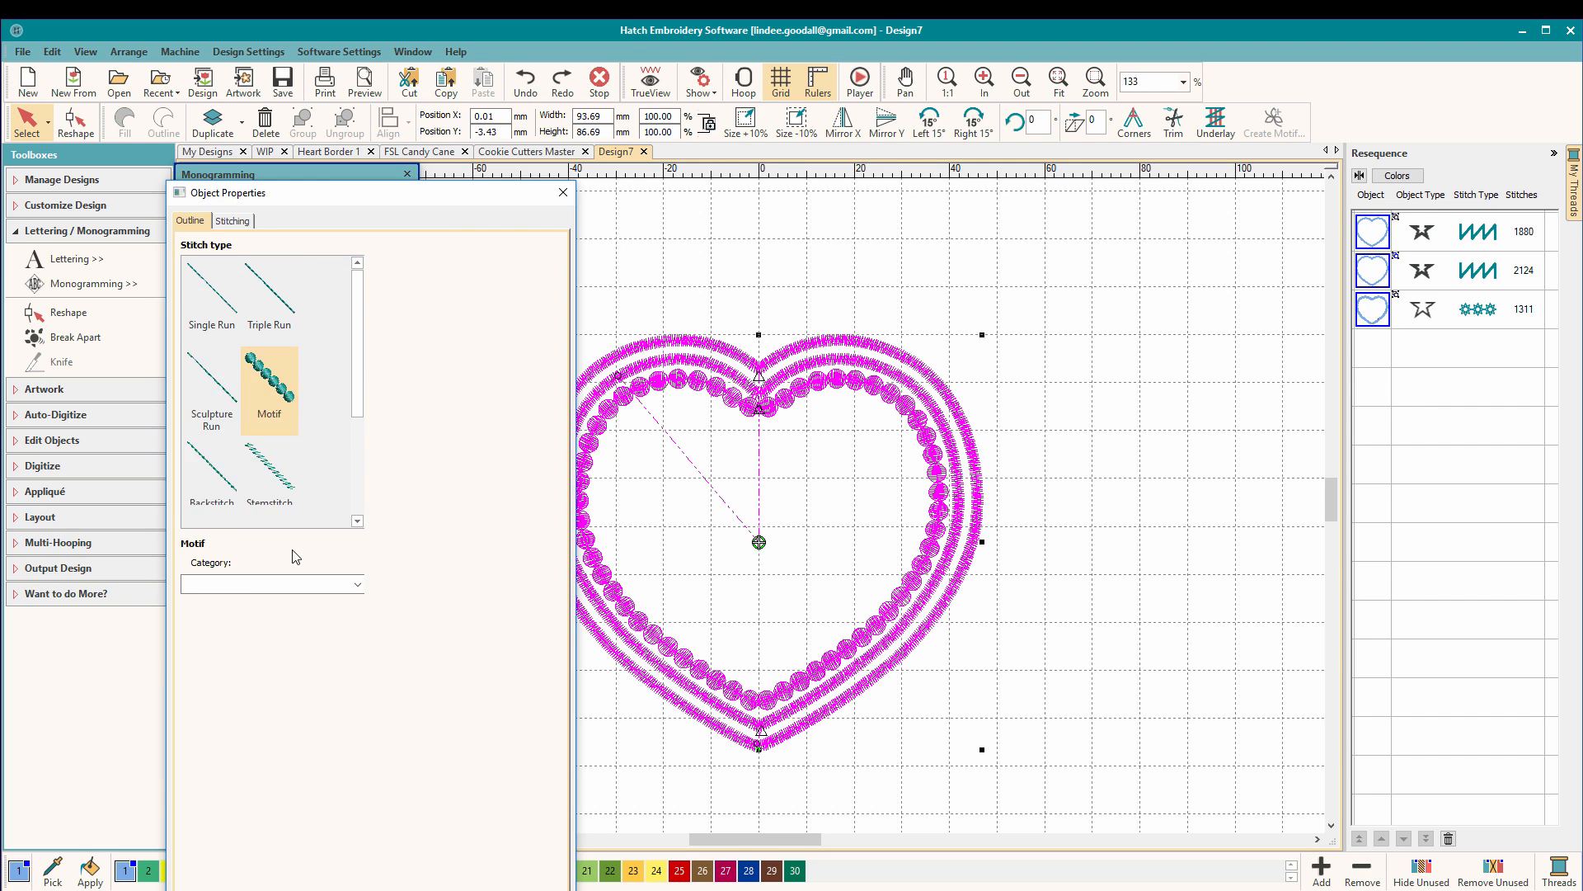
click(301, 584)
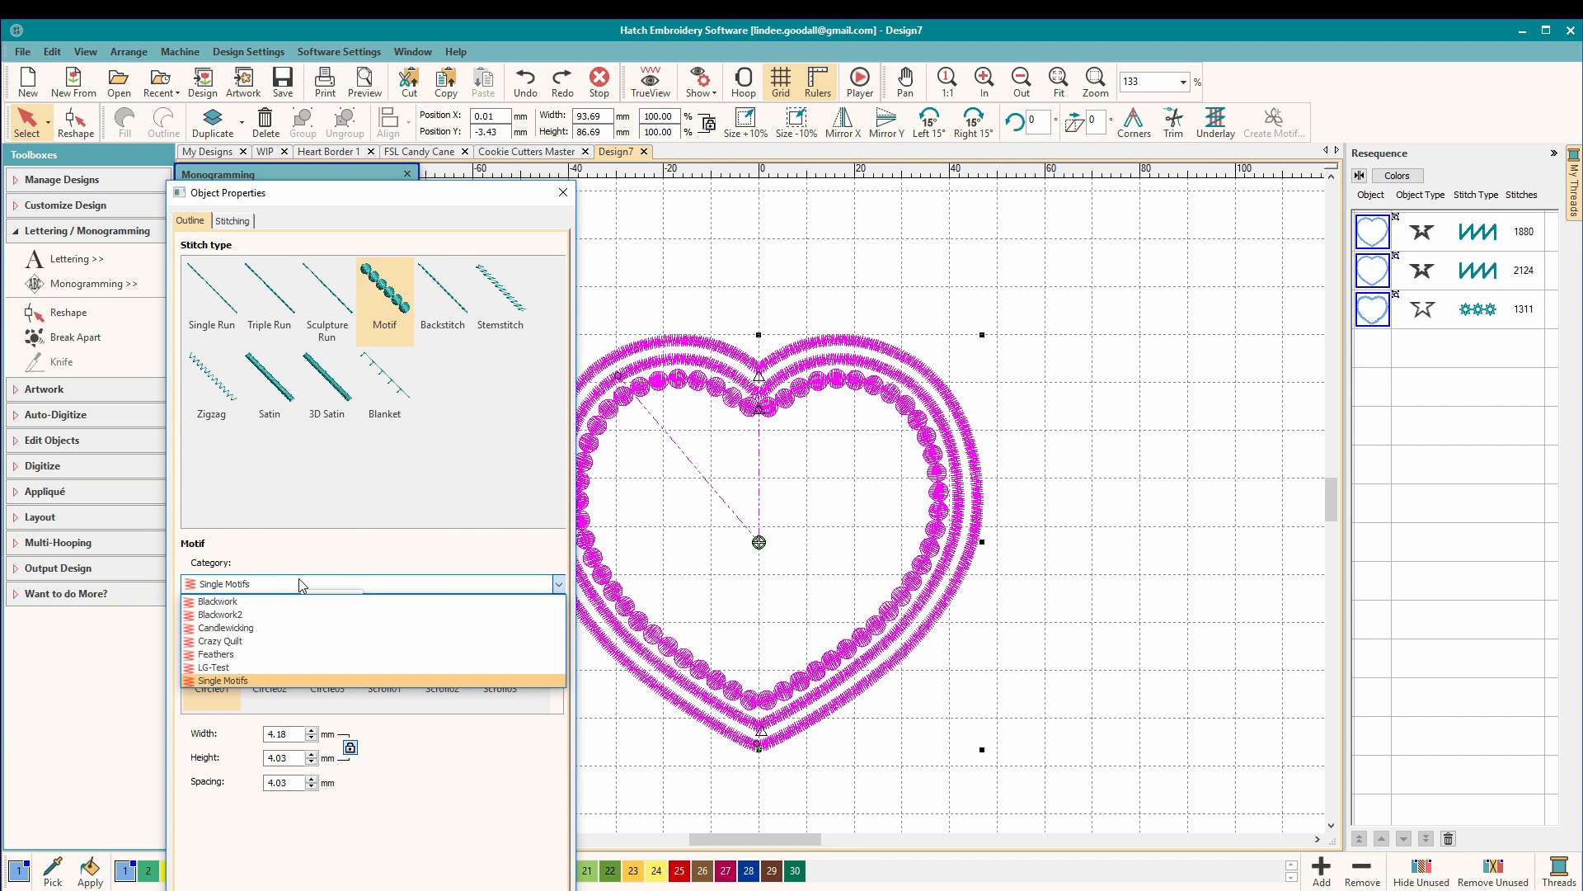
click(264, 630)
click(383, 649)
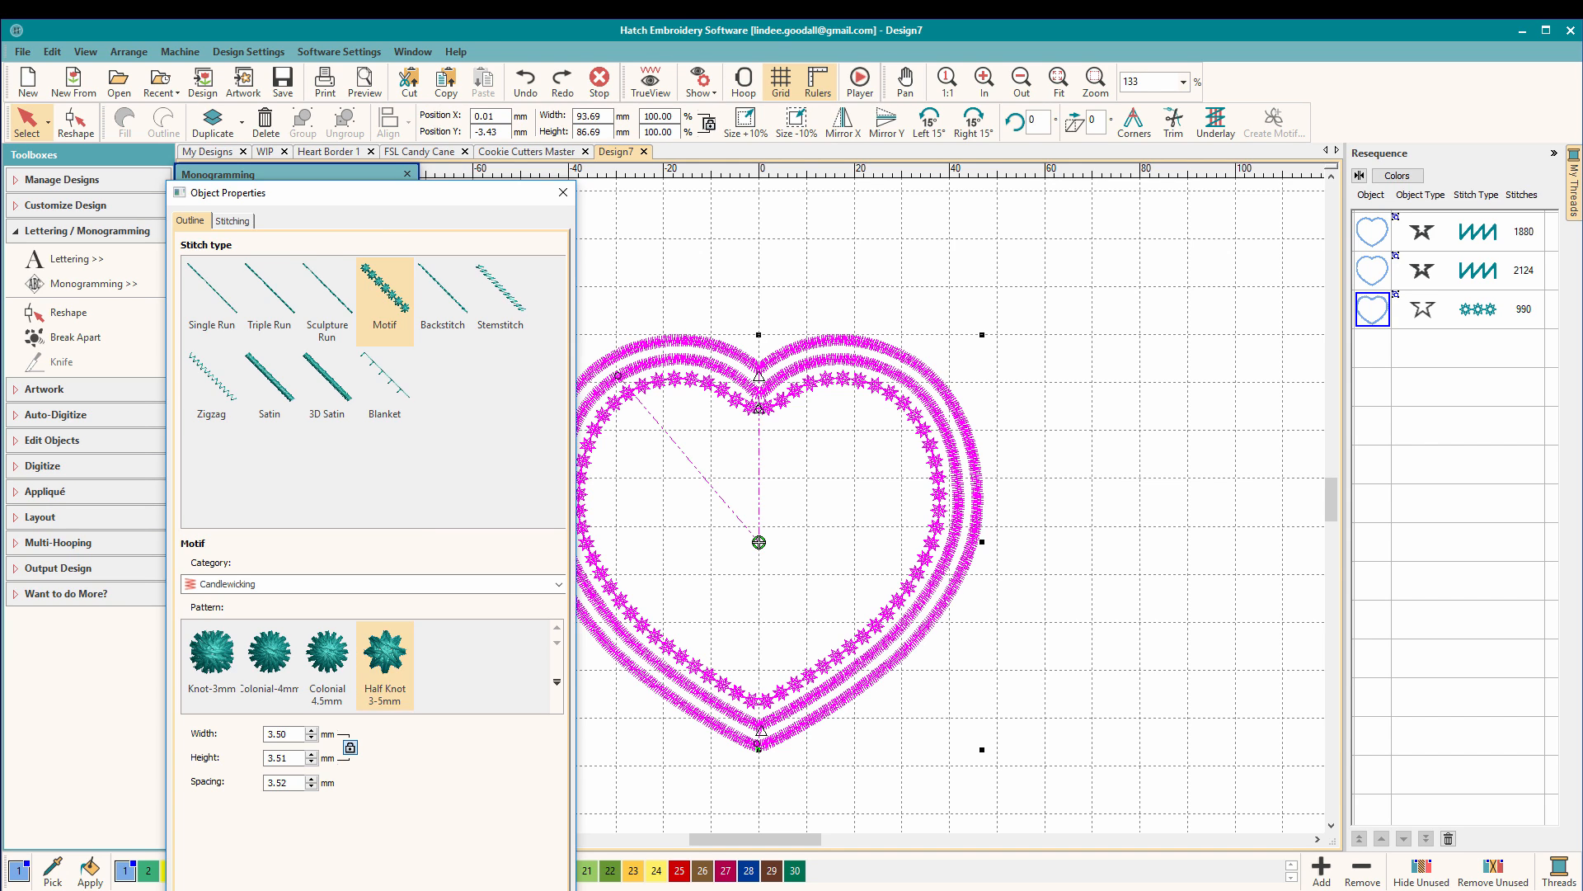
key(Return)
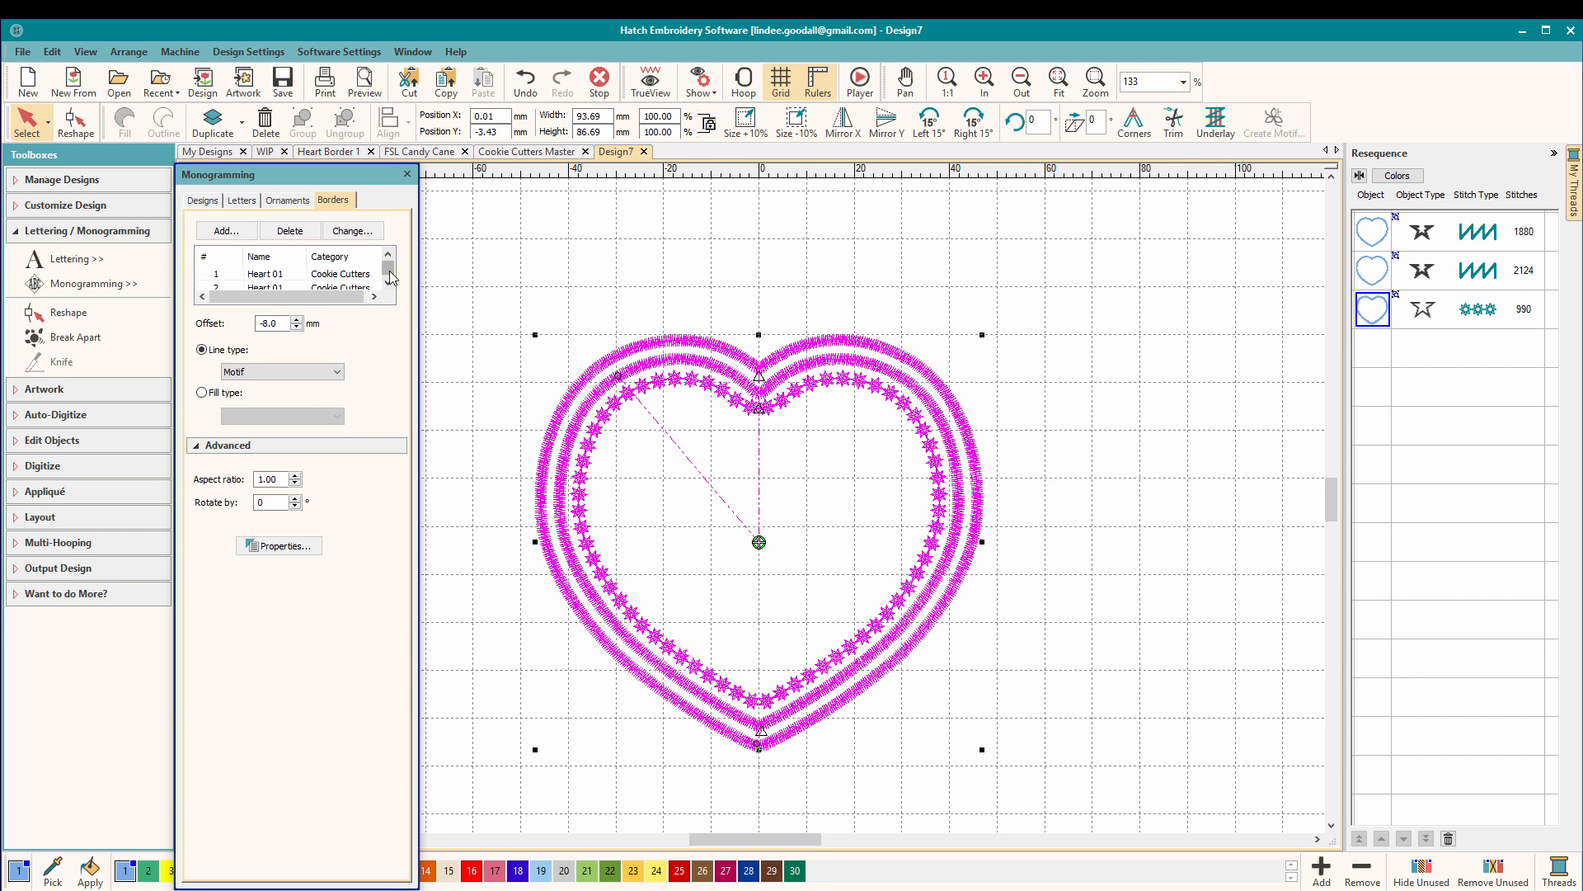
- Add a fourth heart border with an offset of 4 mm and the Triple Run line type
click(236, 235)
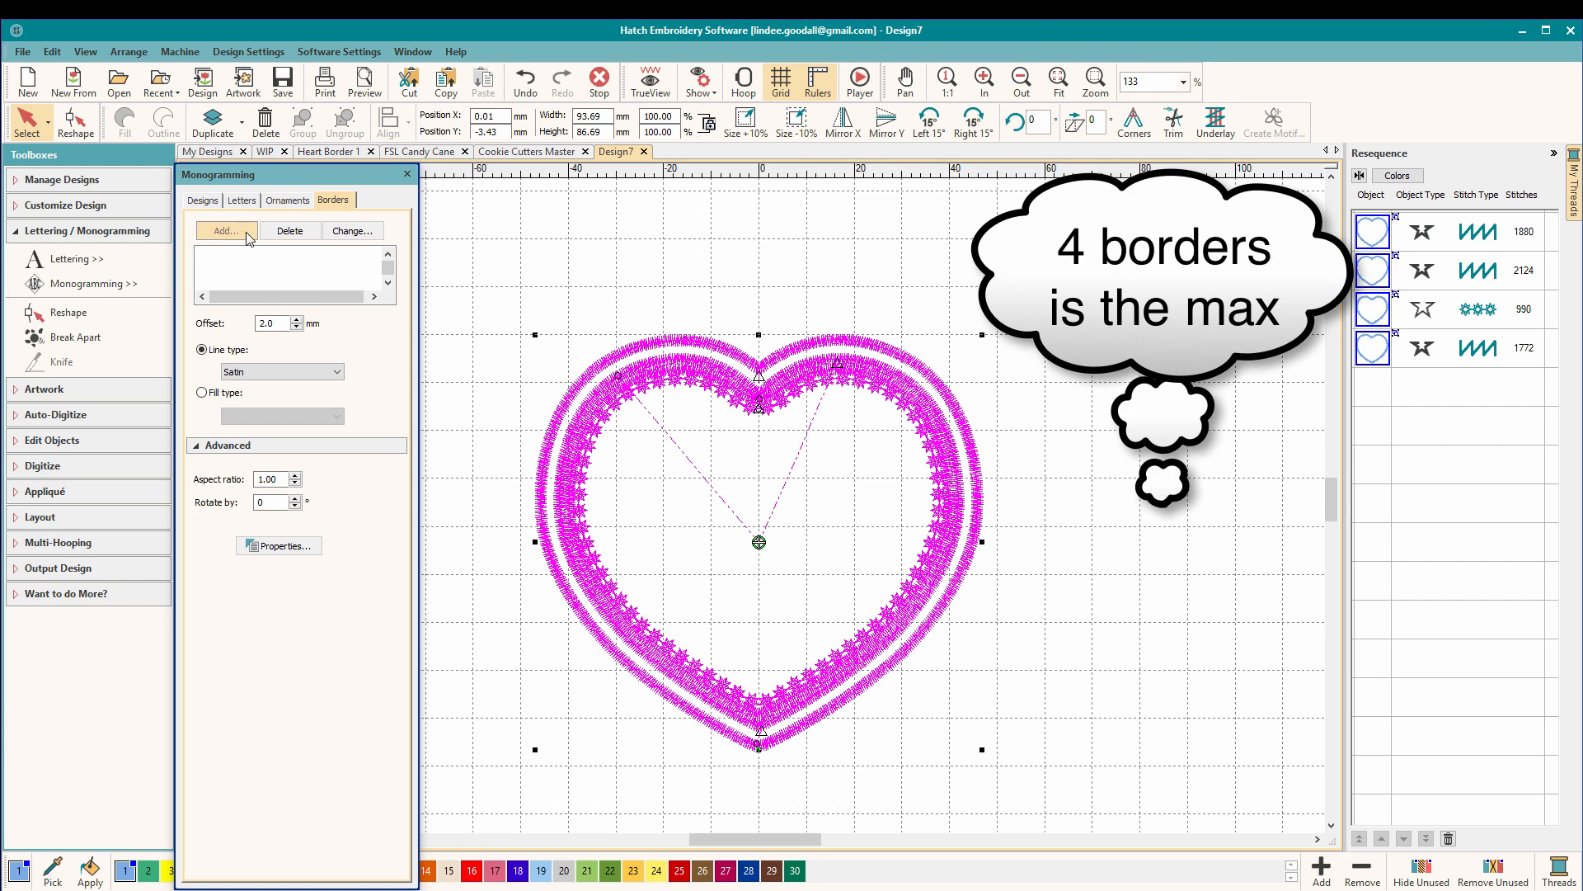
double_click(269, 324)
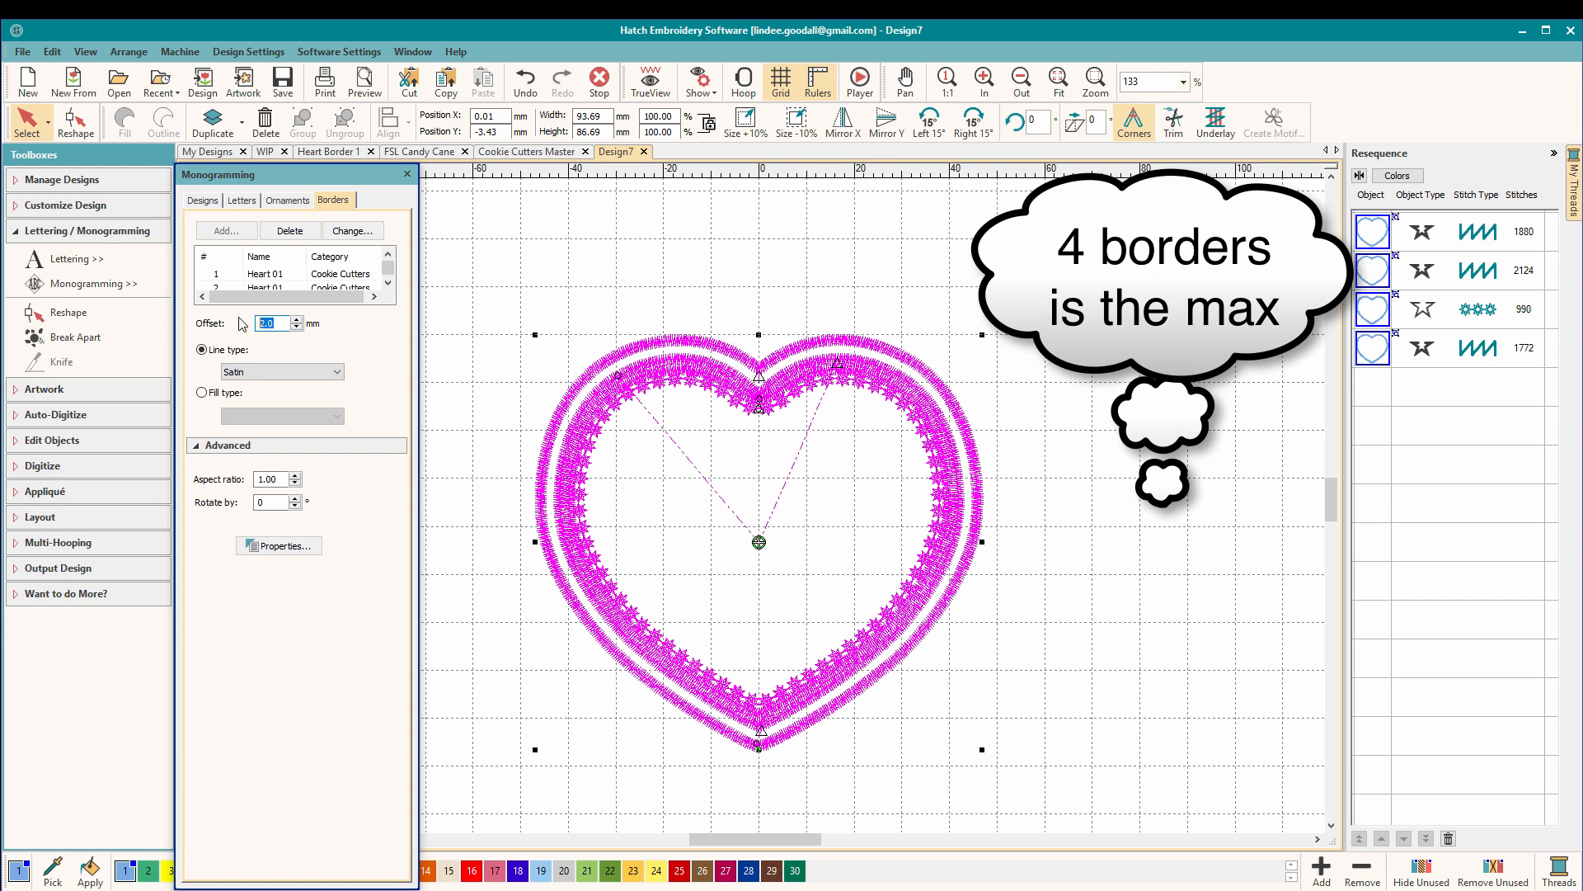
key(BackSpace)
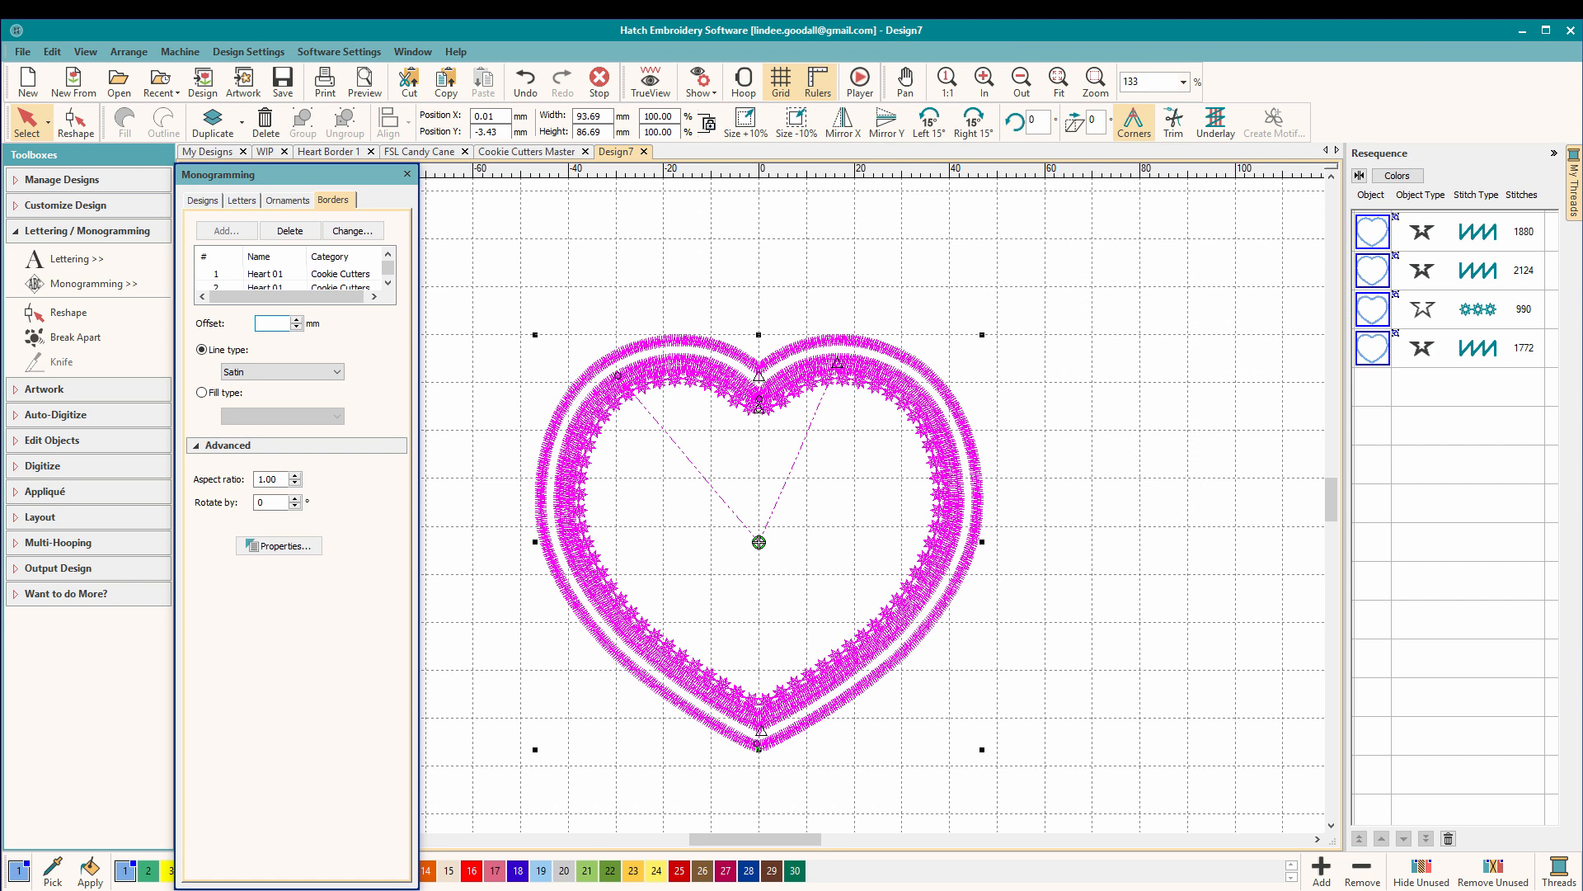
key(Return)
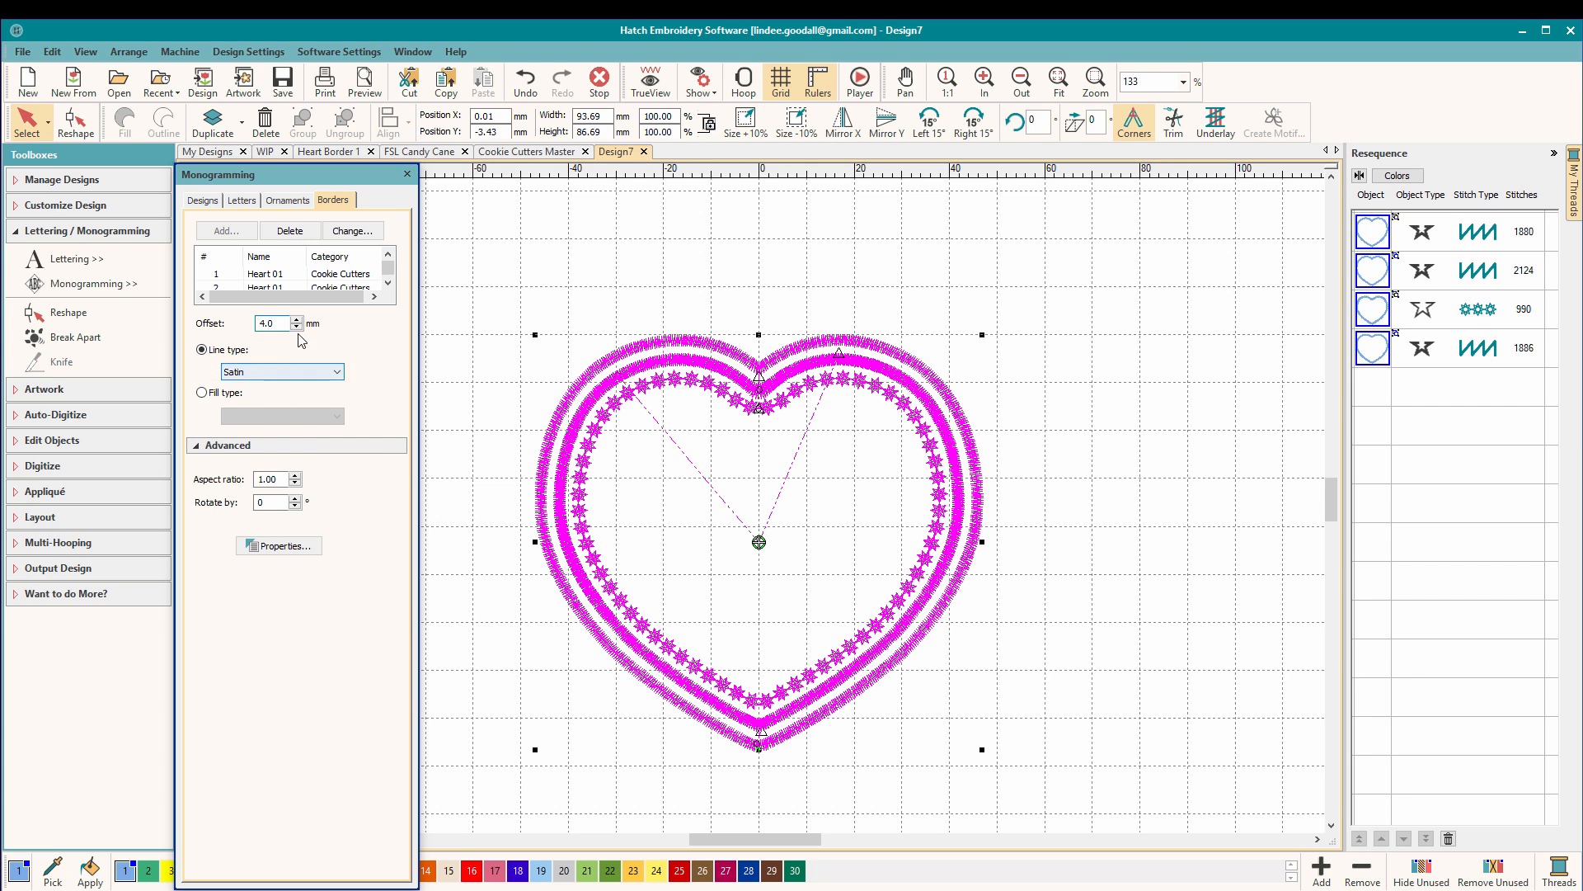
click(336, 372)
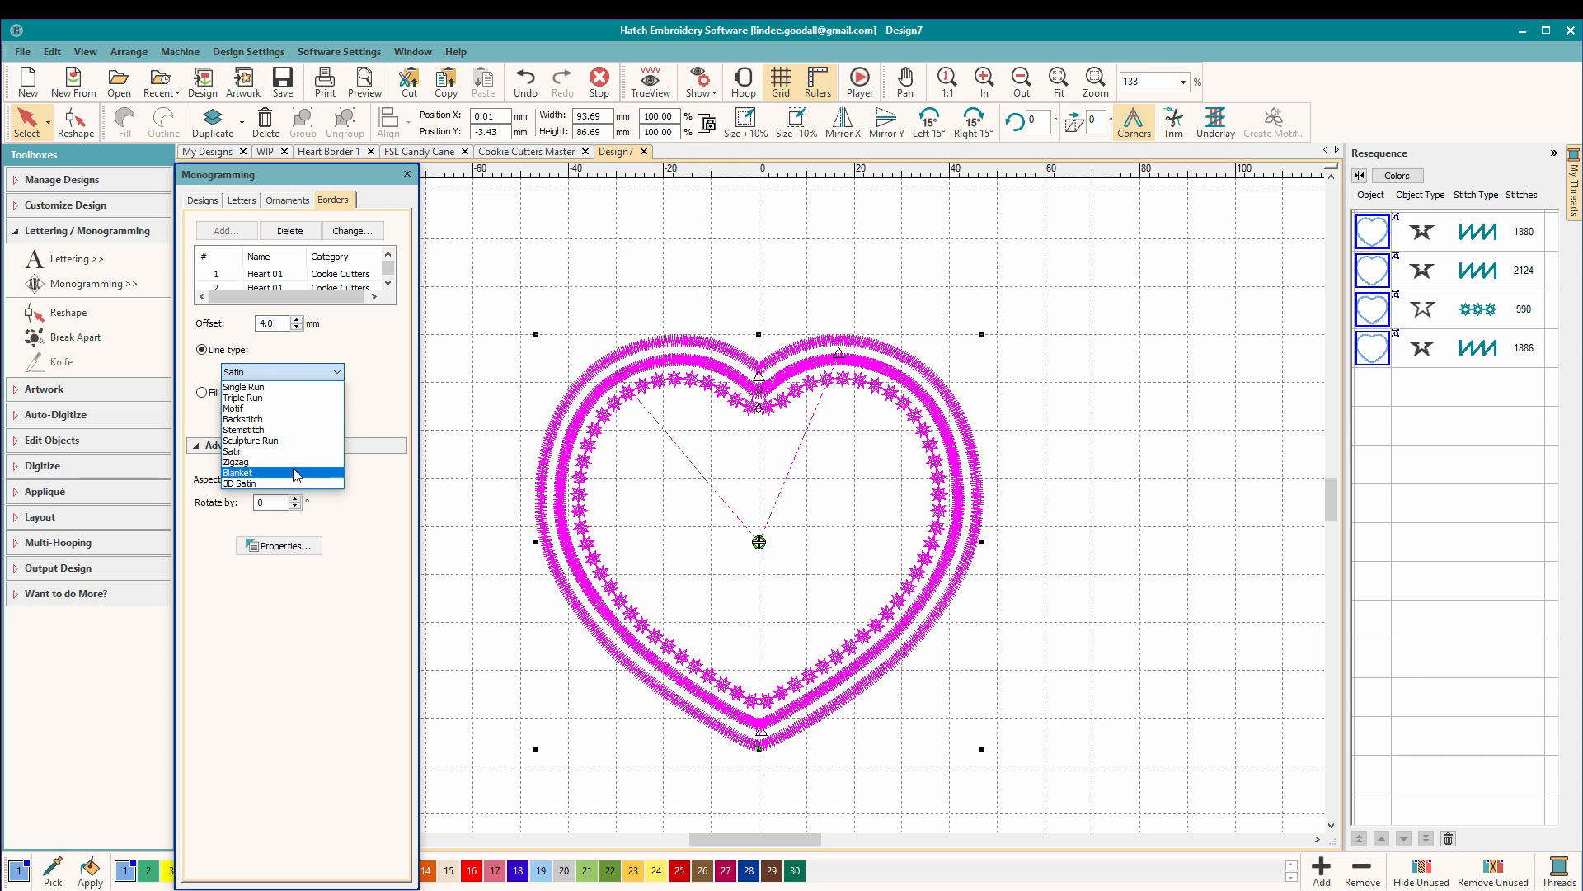
click(284, 398)
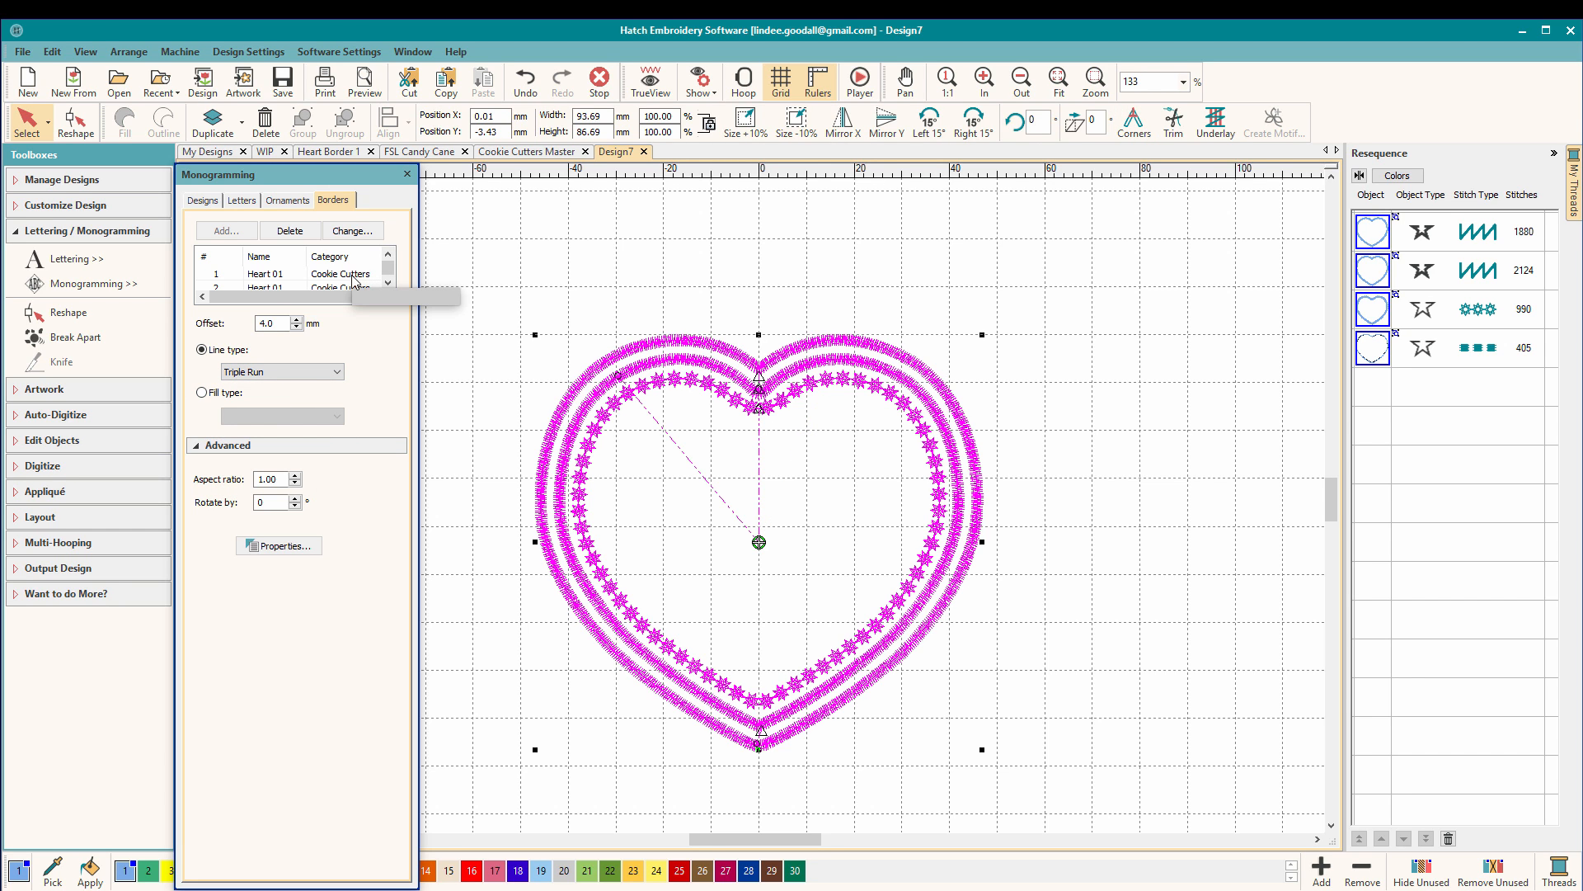
- Set the satin line width of the first heart border to 3 mm
click(353, 274)
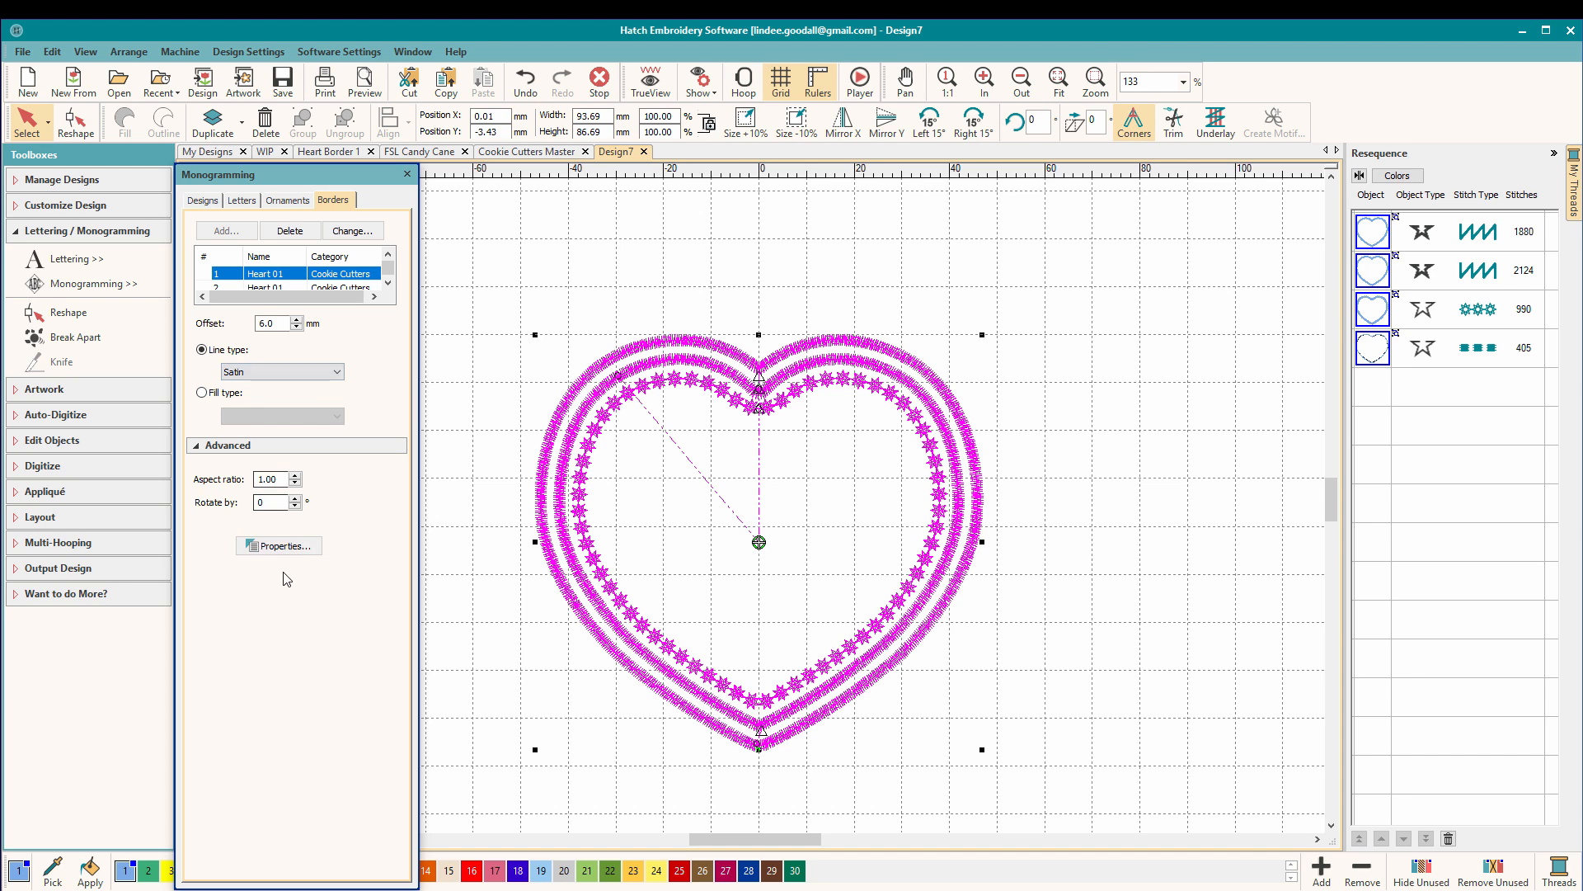
click(283, 548)
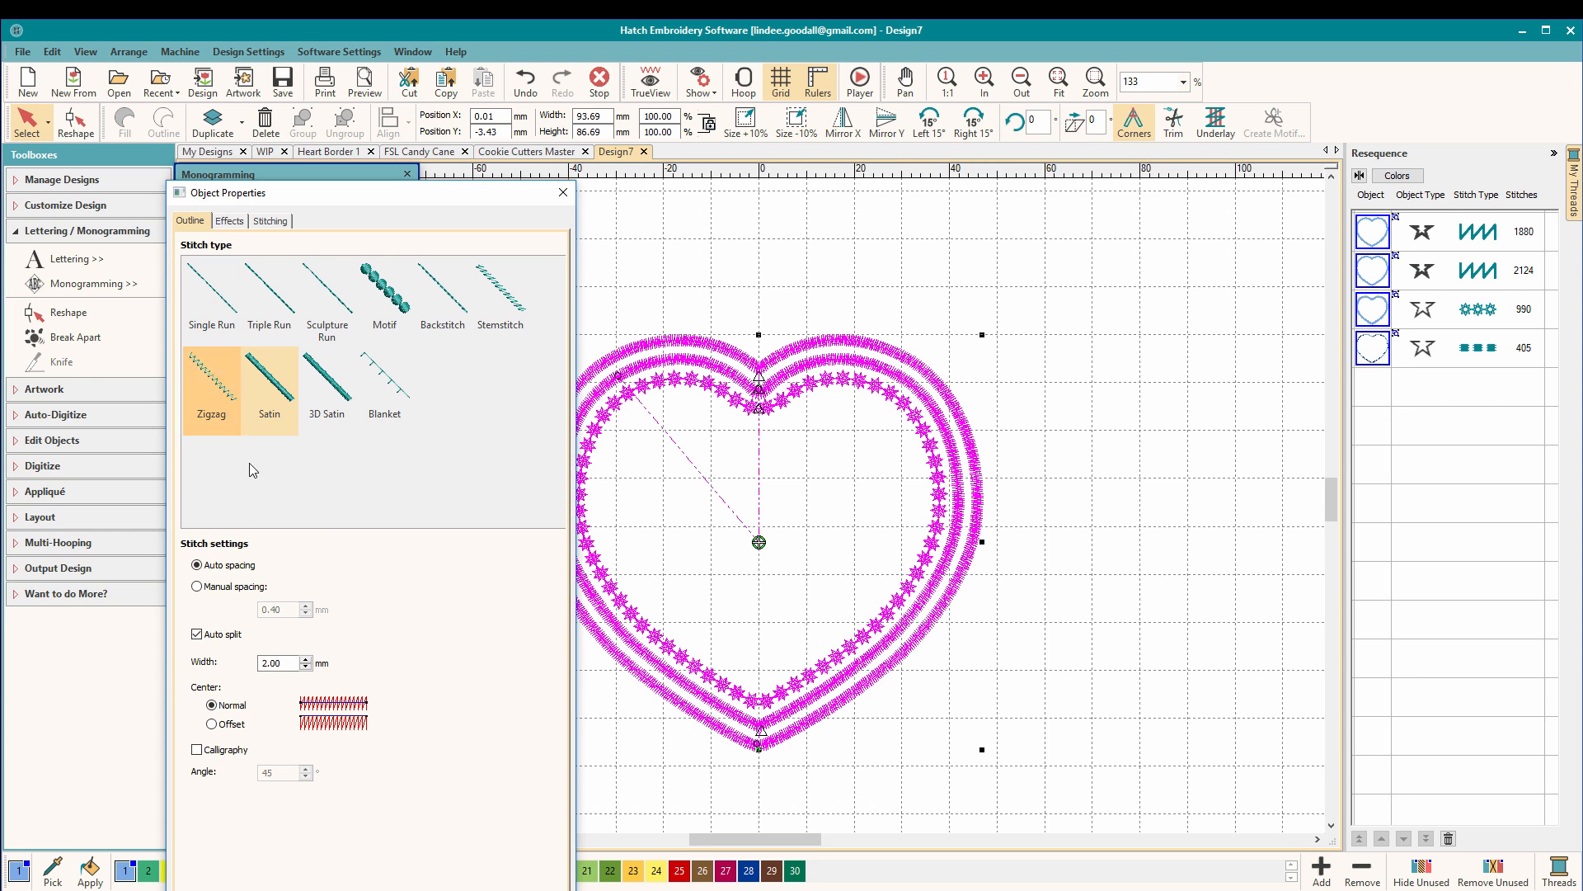
double_click(272, 662)
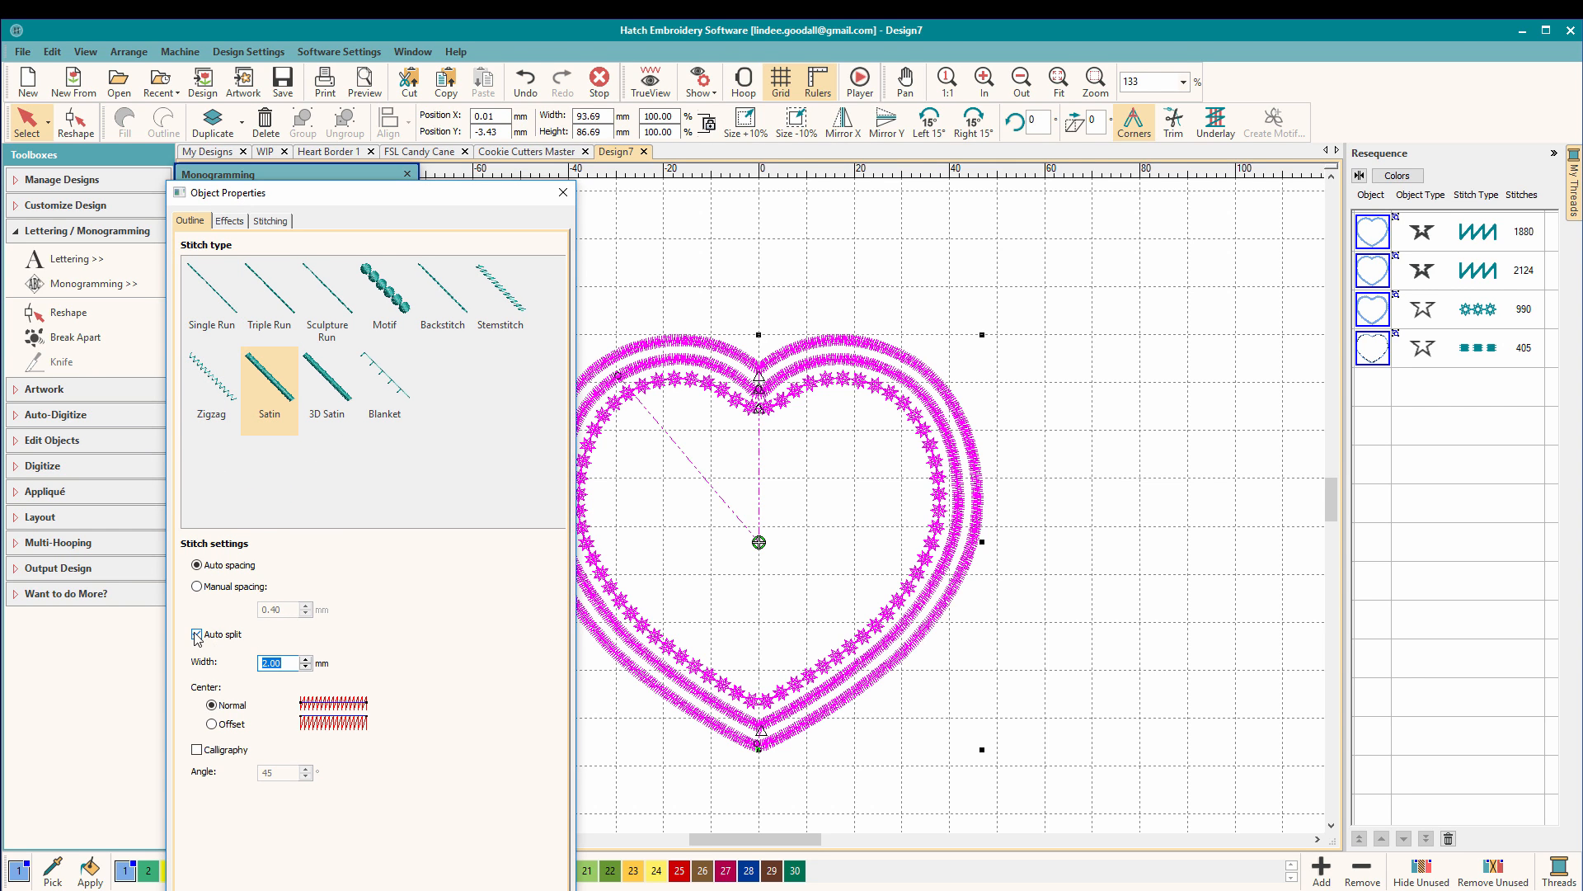
text(3)
key(Return)
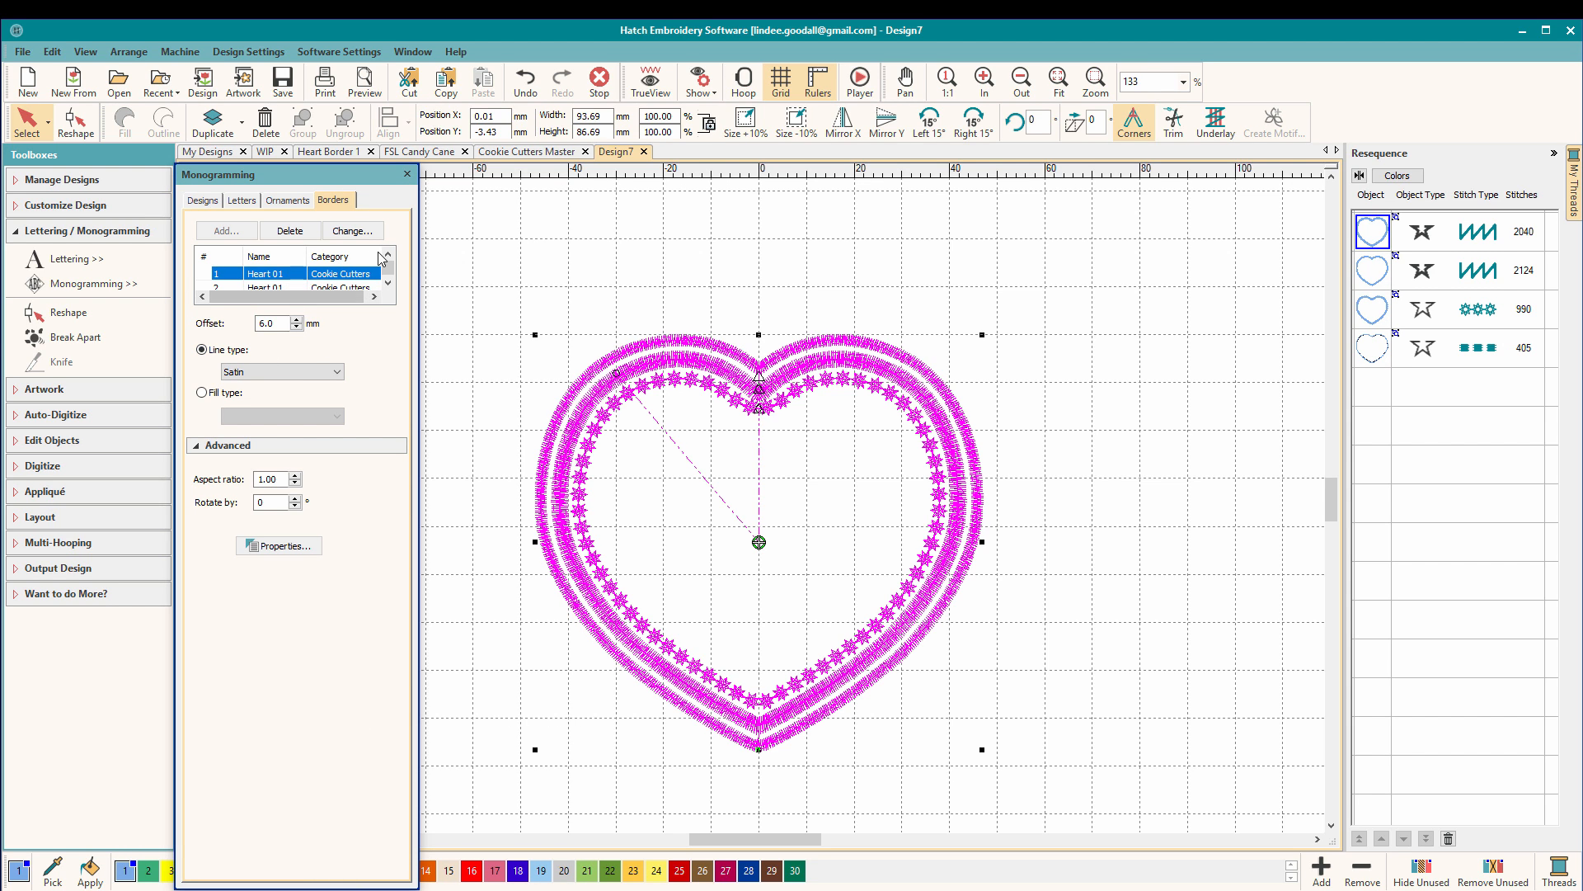
- Change the second heart border from a line to a Ripple fill
click(349, 287)
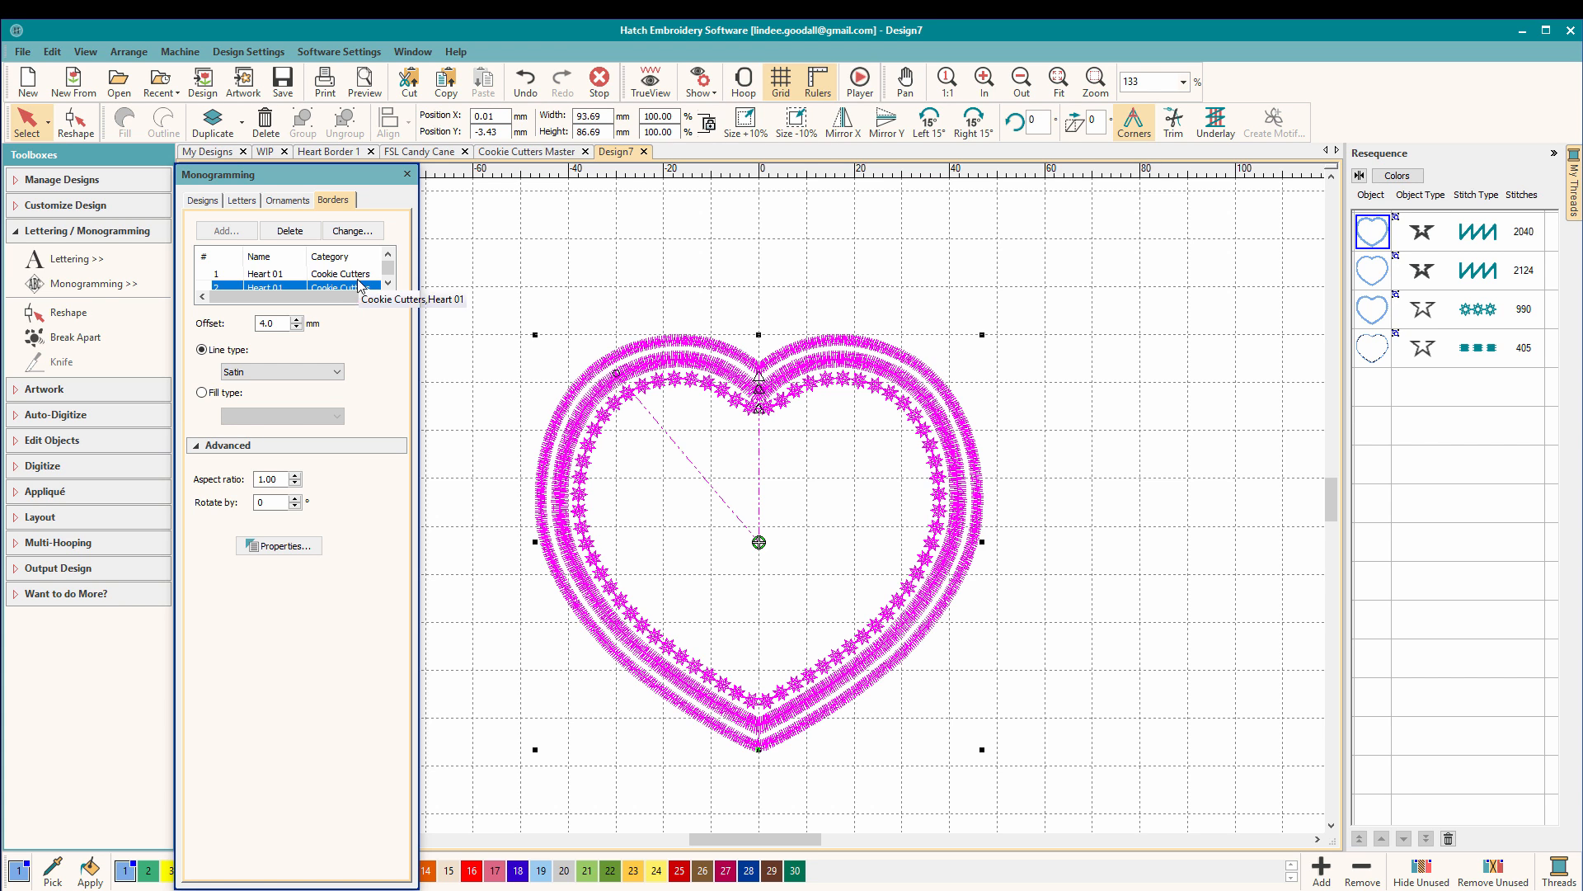
click(202, 393)
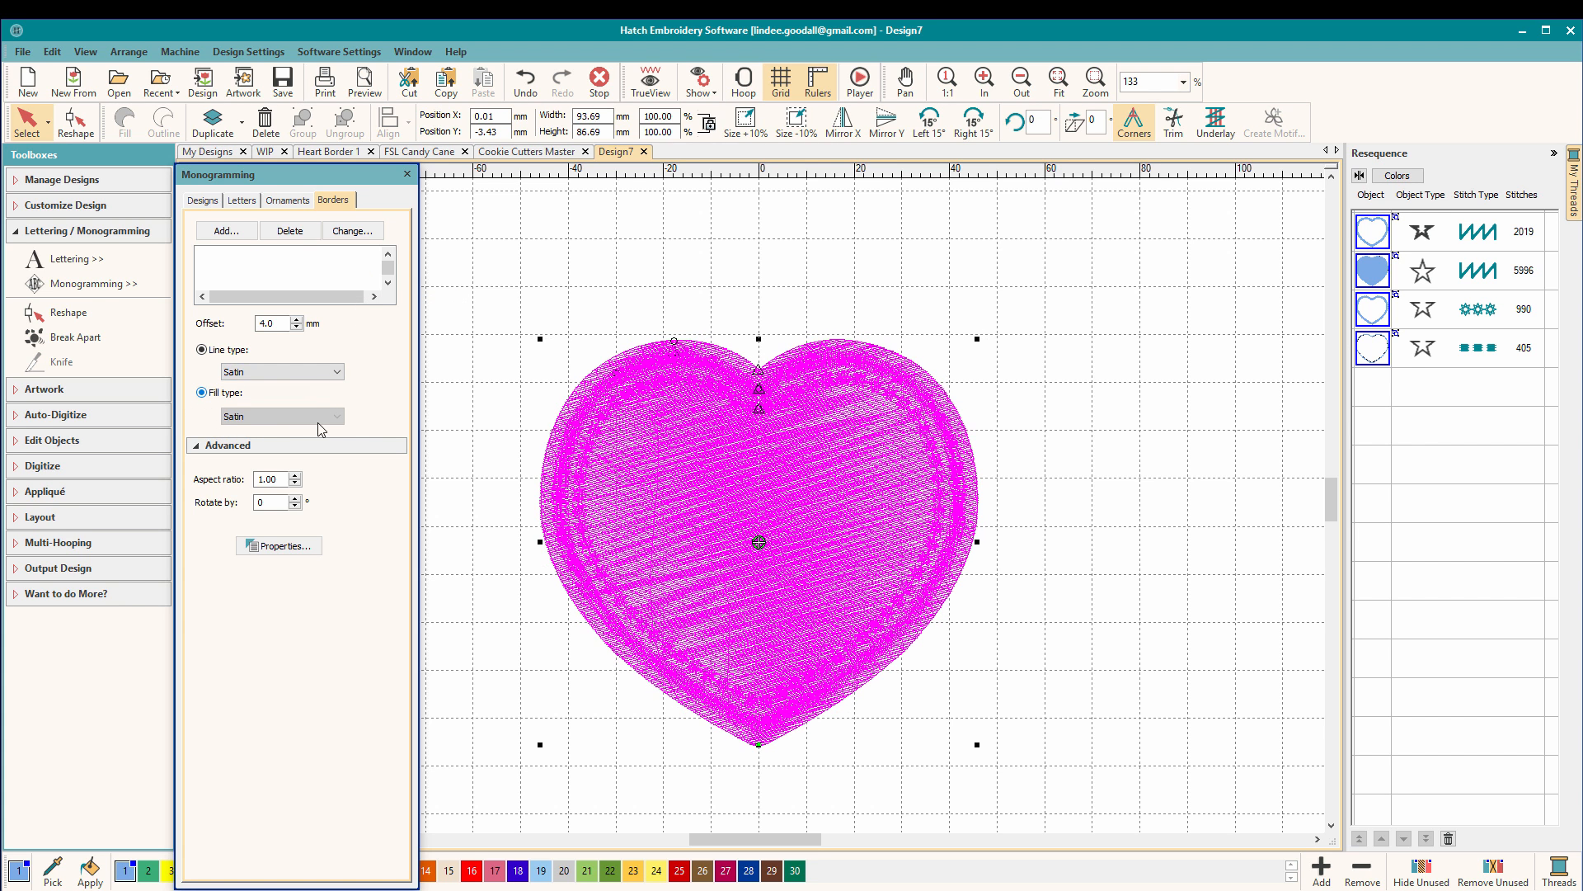
click(319, 418)
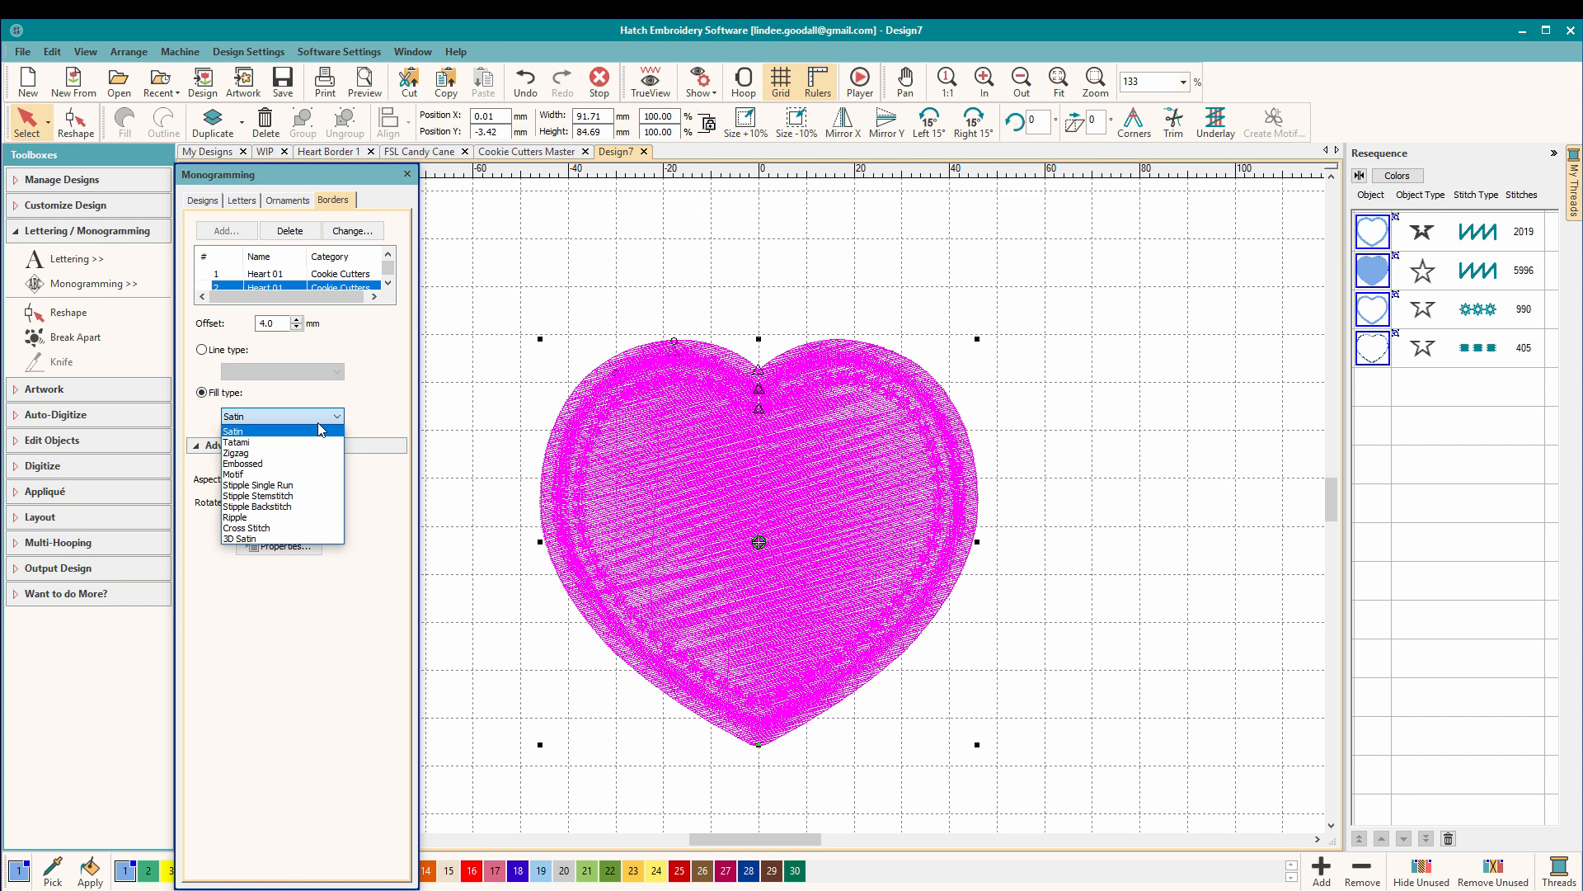
click(317, 517)
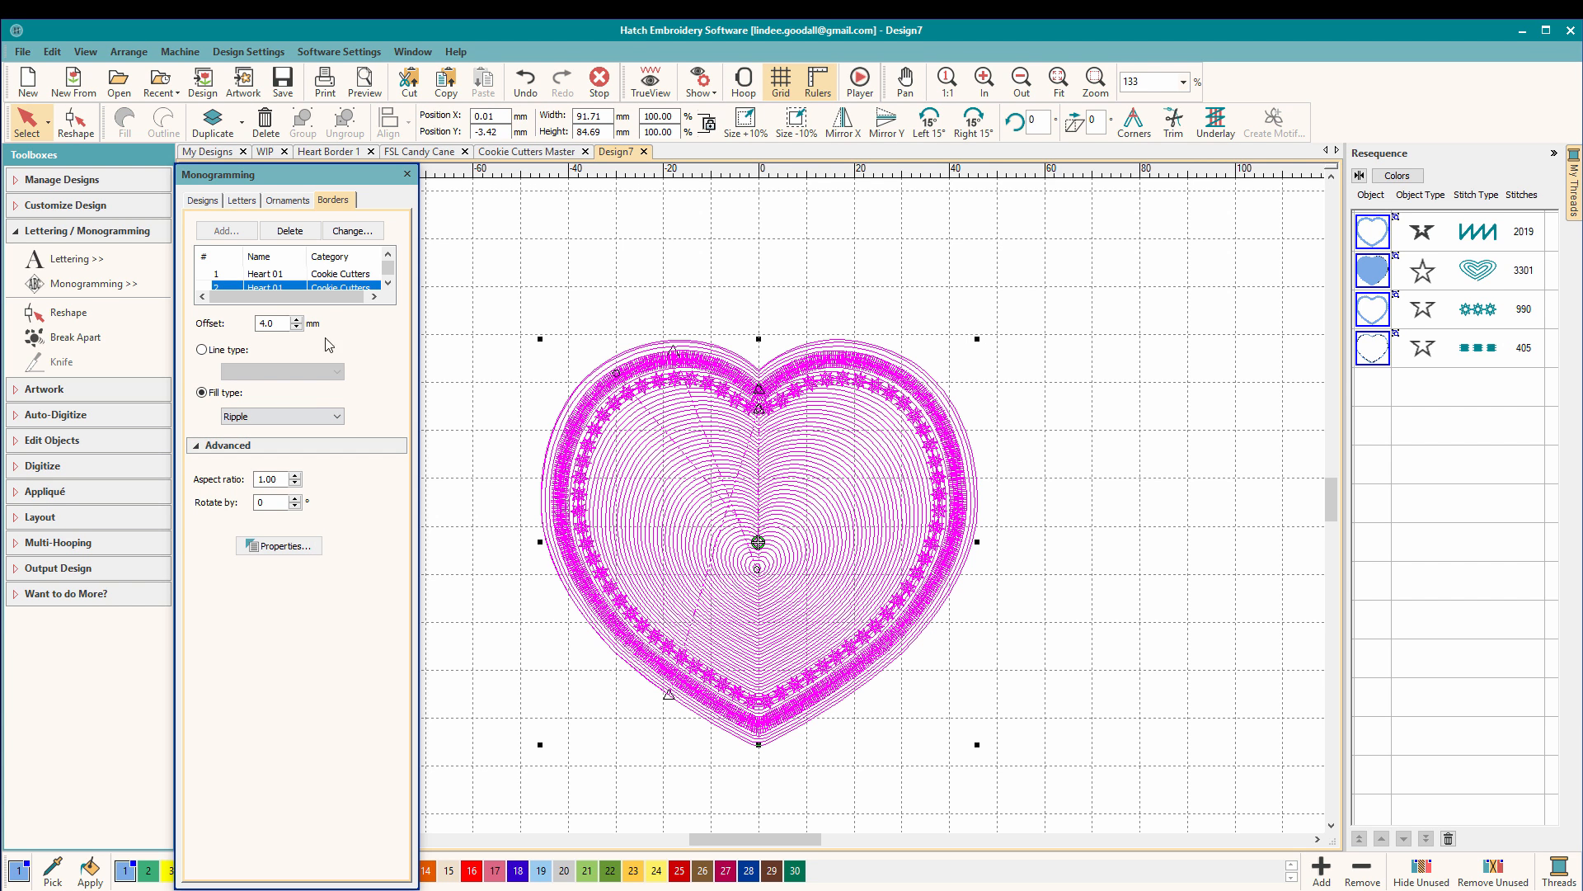
- Set the offset of the ripple-filled second border to 0 mm
drag(281, 323, 251, 322)
text(5)
key(Return)
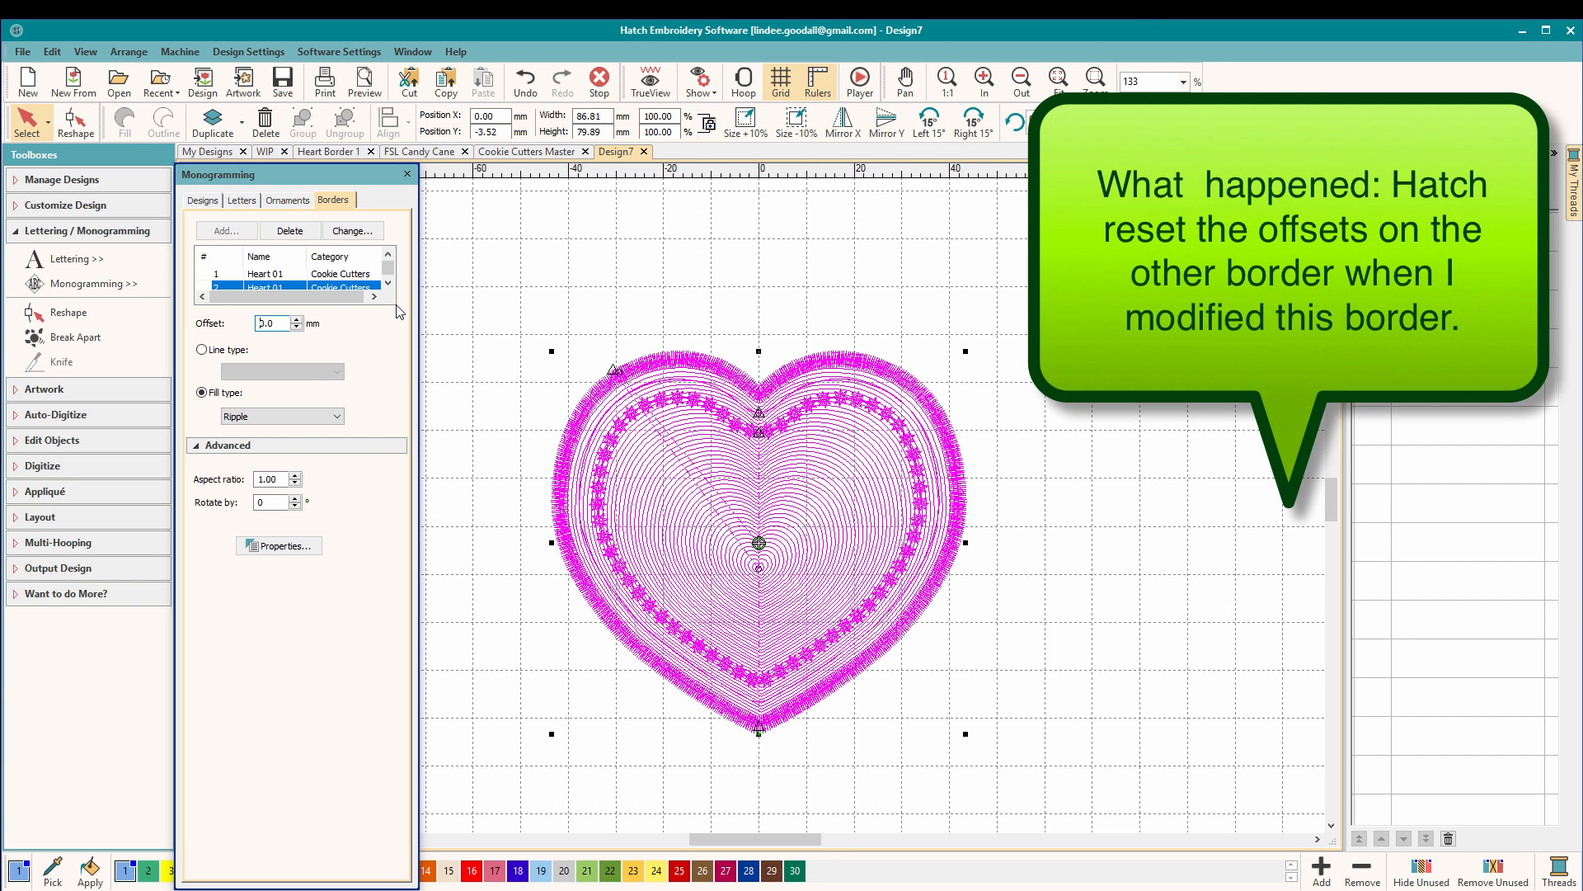
- Select the fourth border and swap the border shape for Bell 04 from the Cookie Cutters category
drag(387, 263, 387, 277)
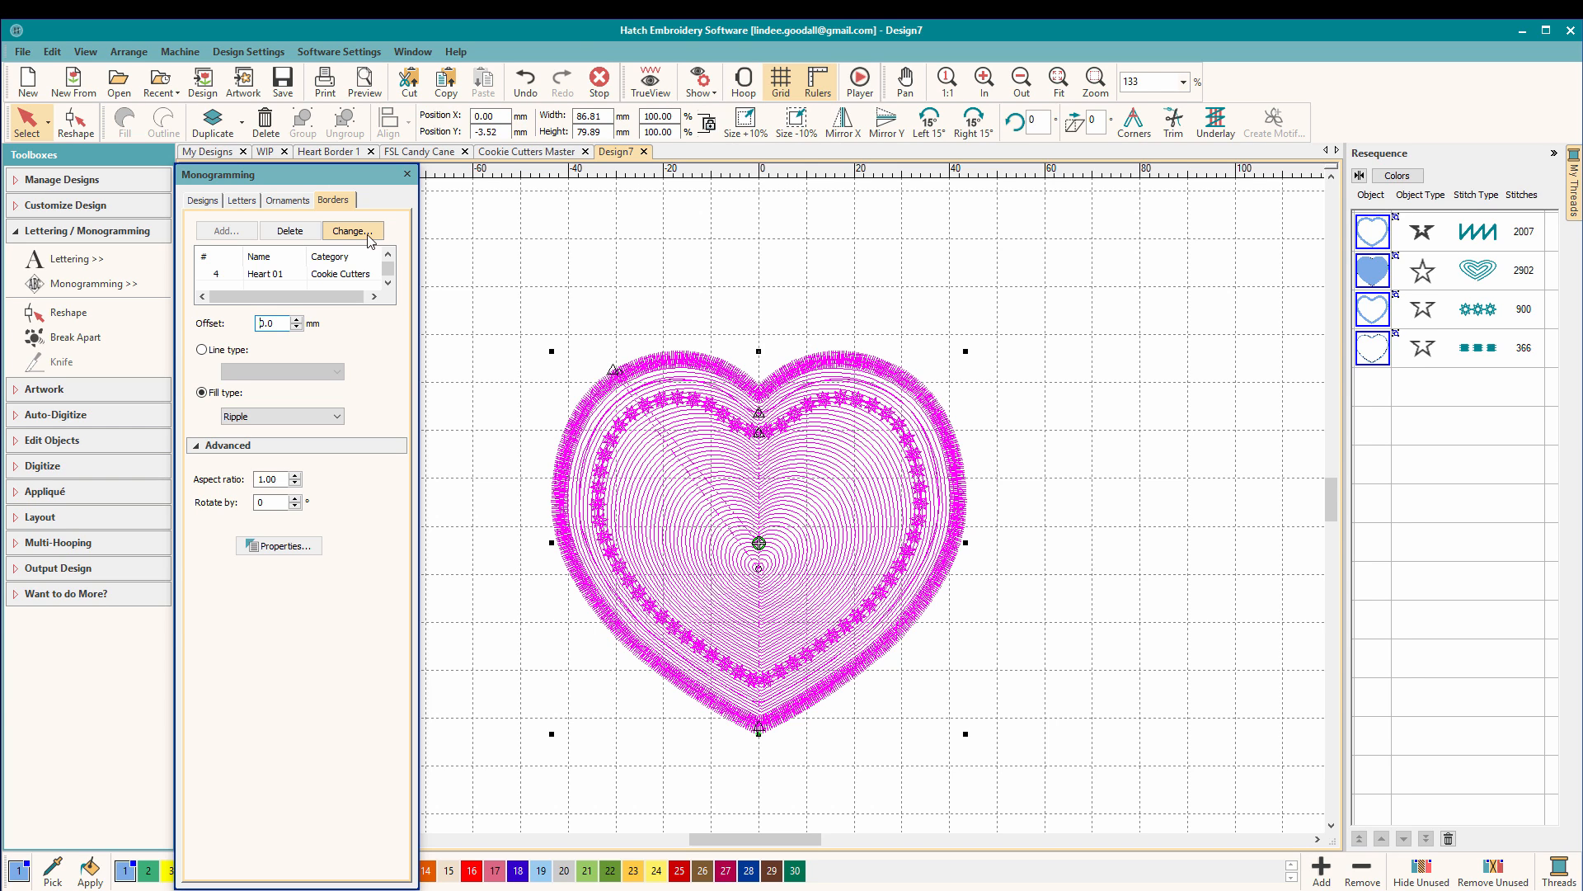
click(280, 273)
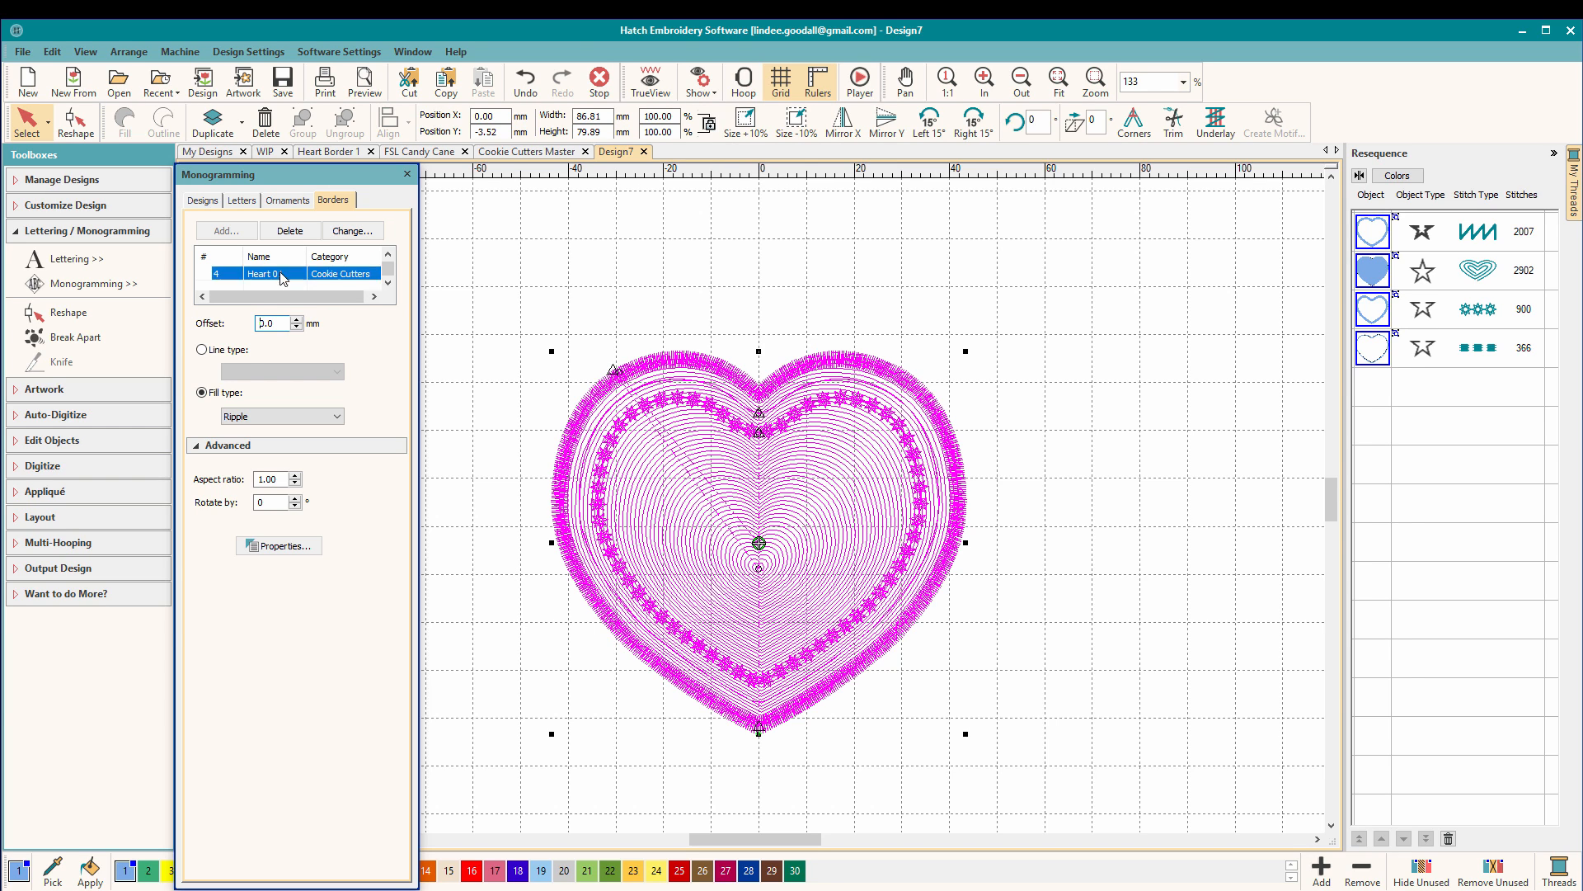
drag(387, 267, 386, 278)
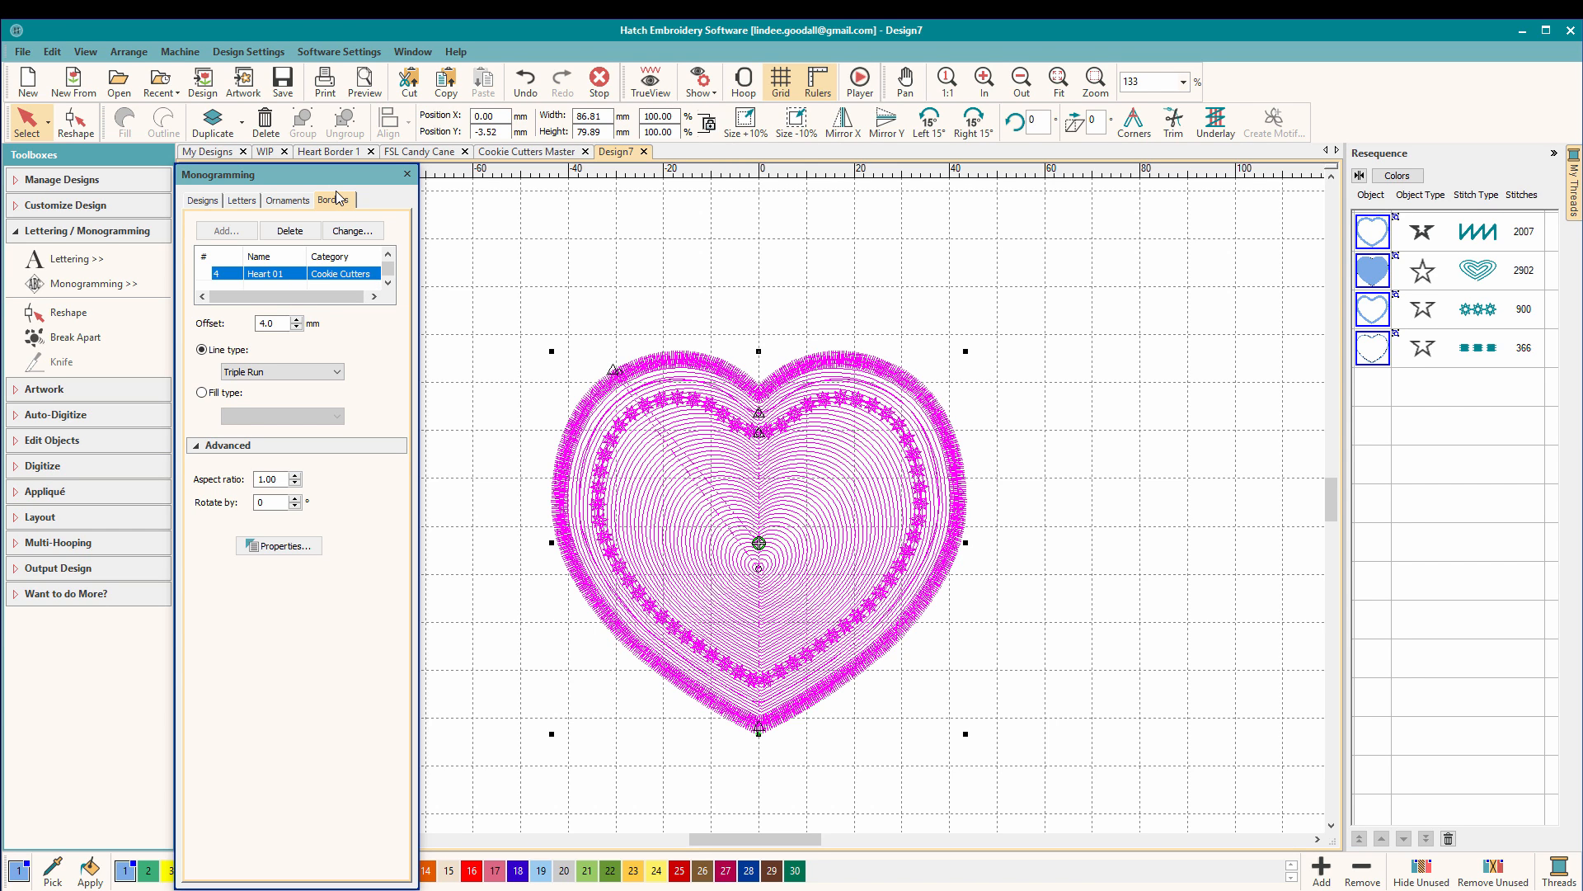
click(355, 235)
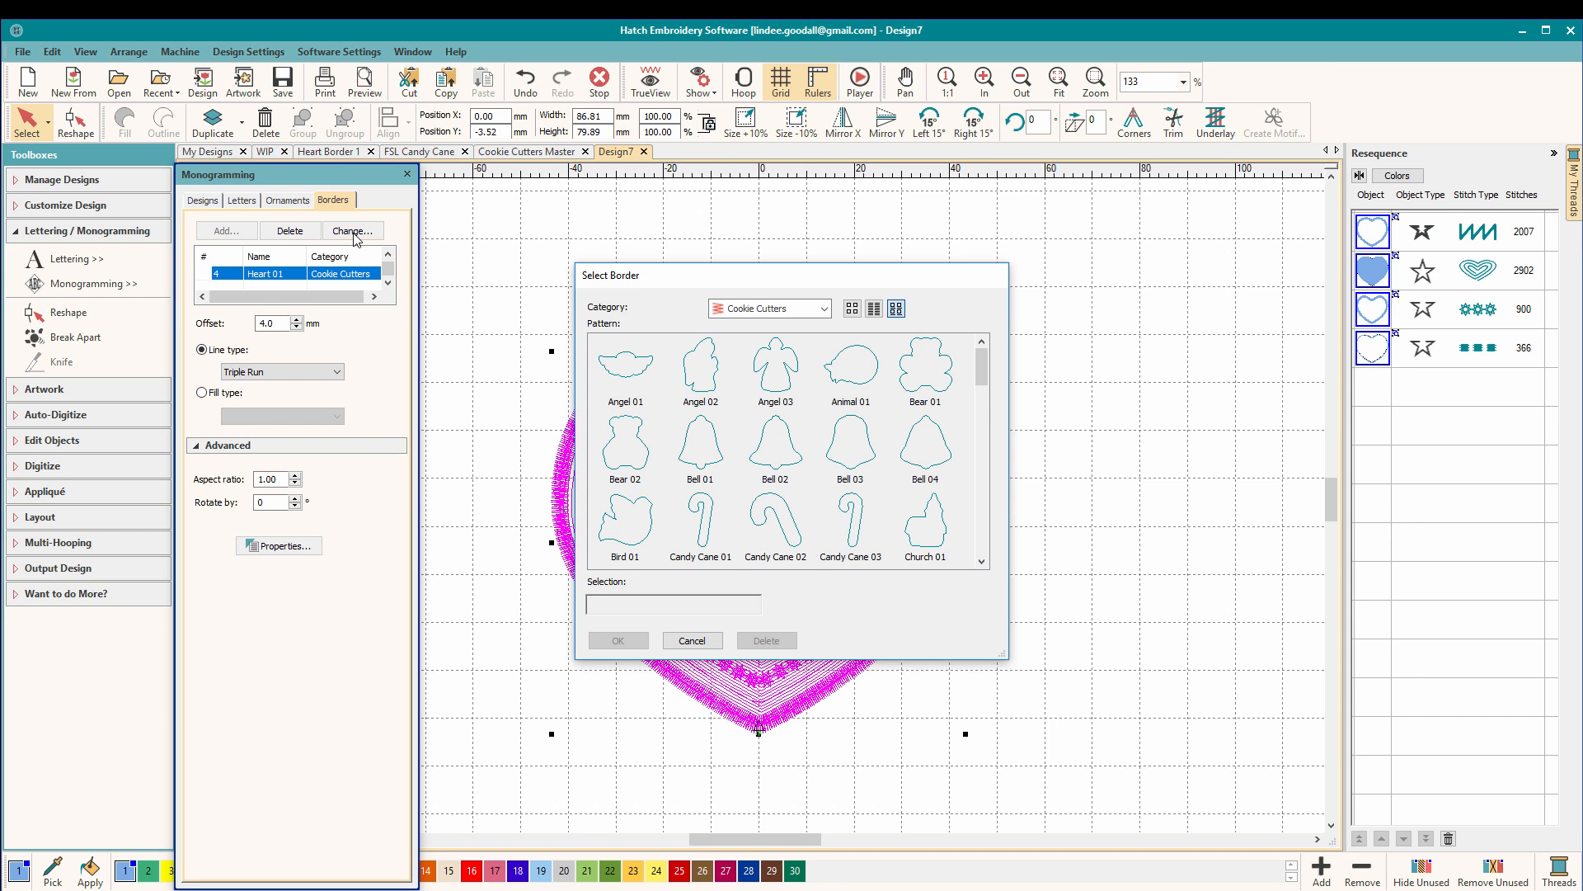
click(928, 449)
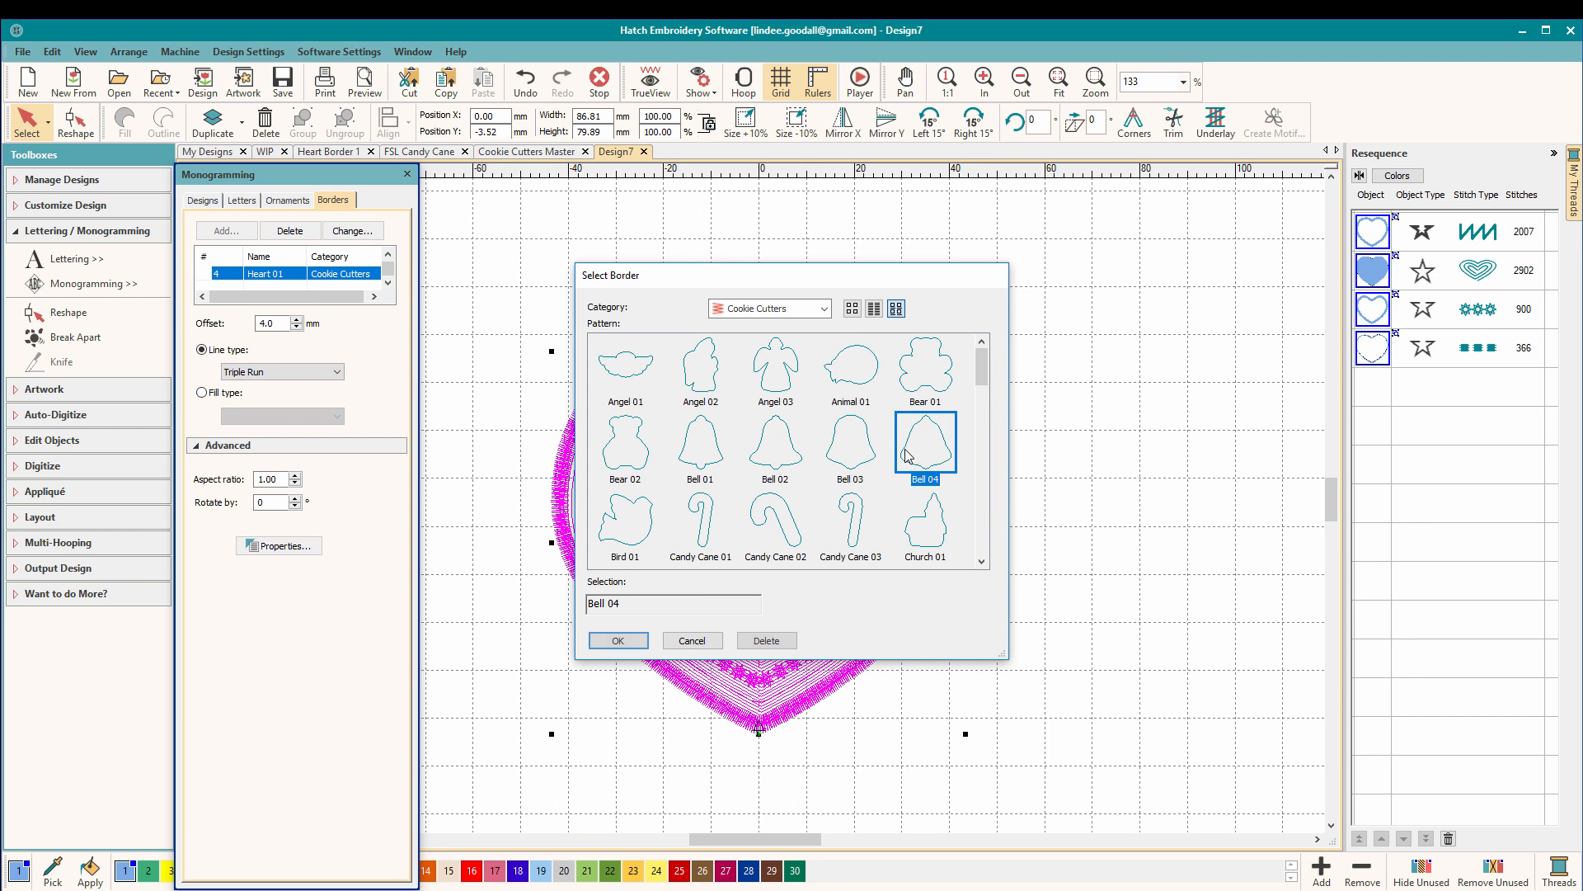
click(619, 641)
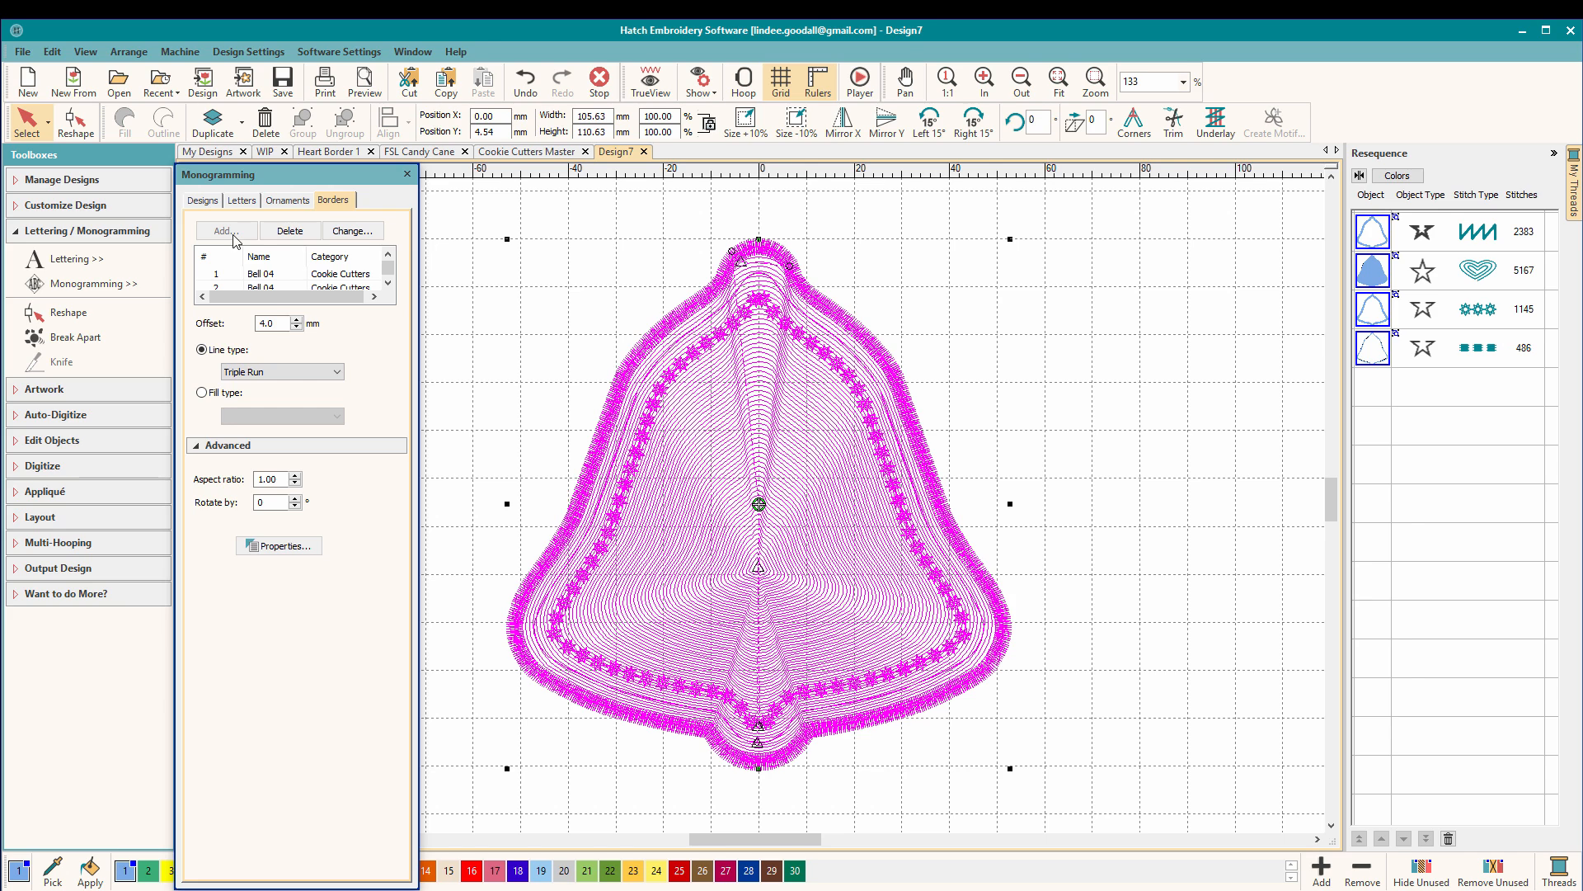
- Swap the border shape back to Heart 01 from the Cookie Cutters category
click(352, 232)
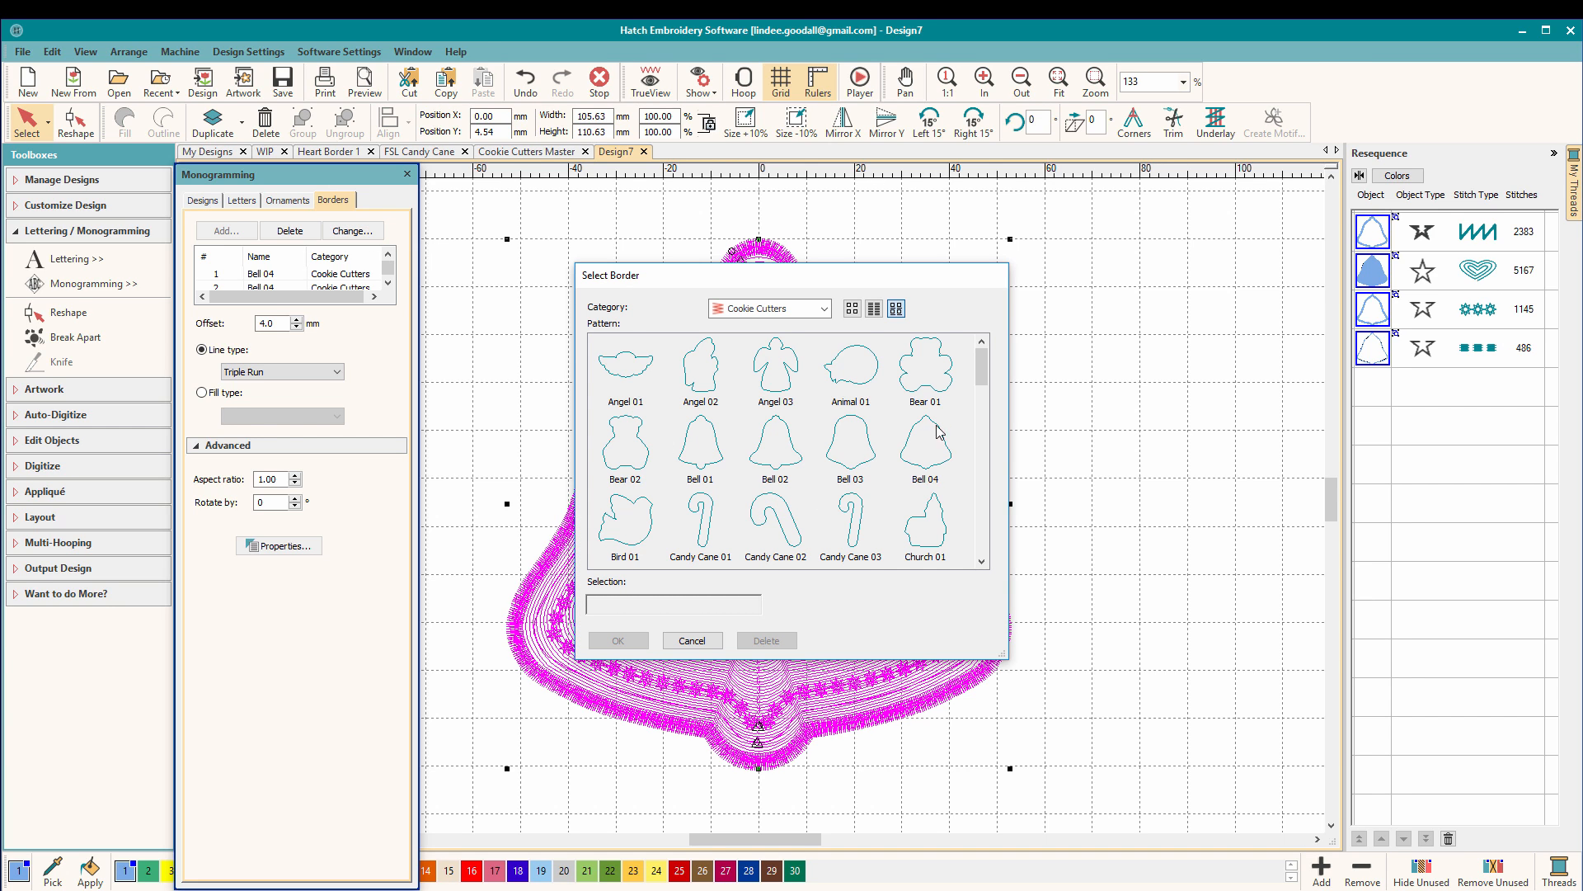
drag(981, 386, 980, 424)
click(704, 501)
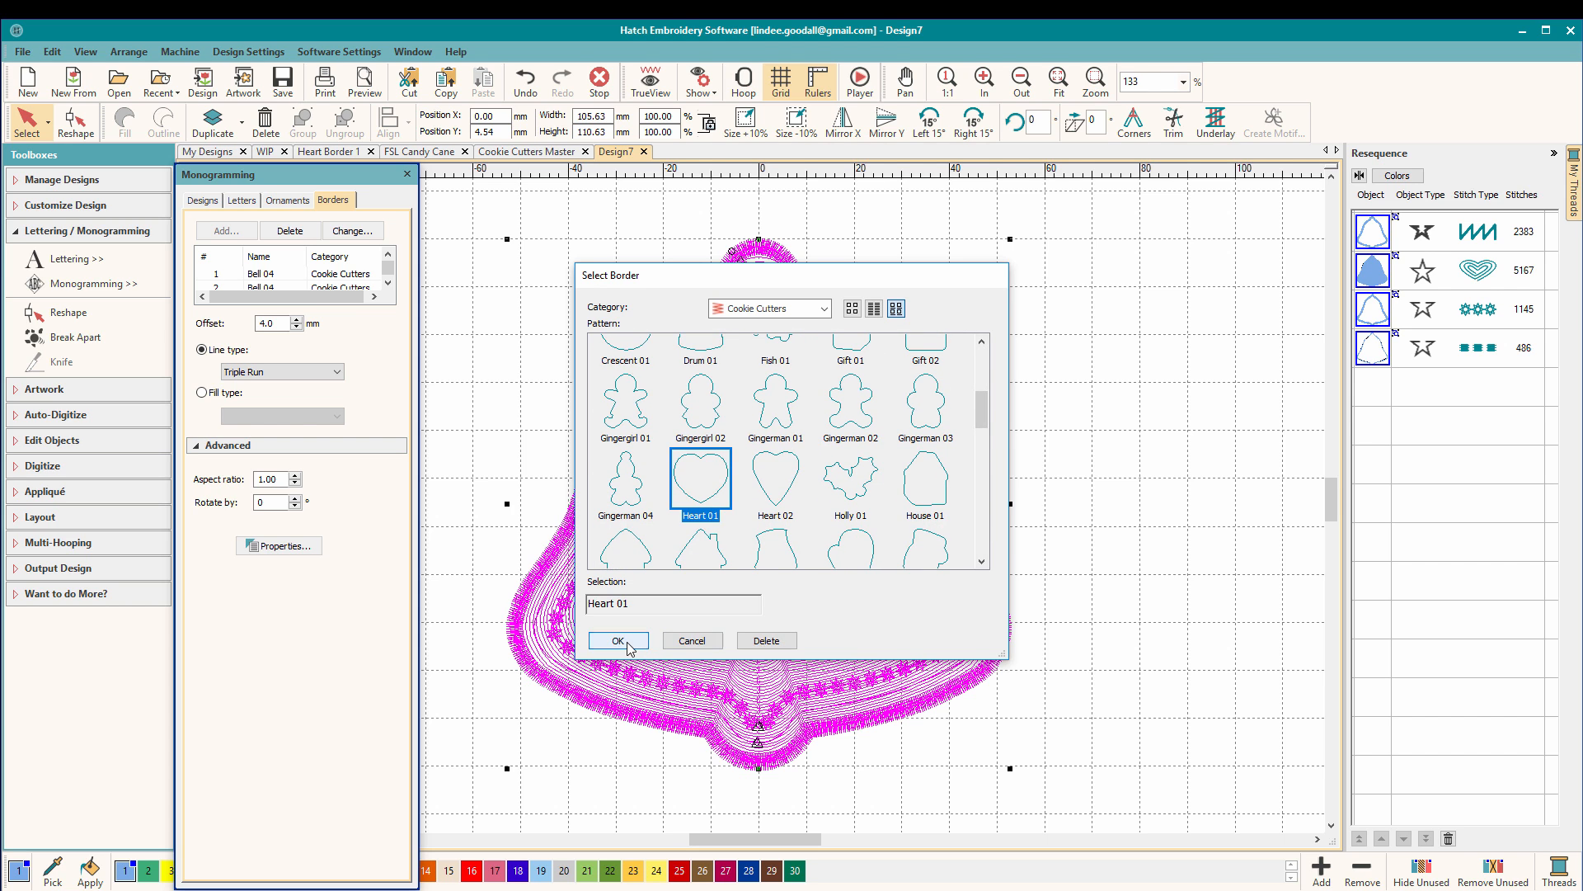
click(618, 640)
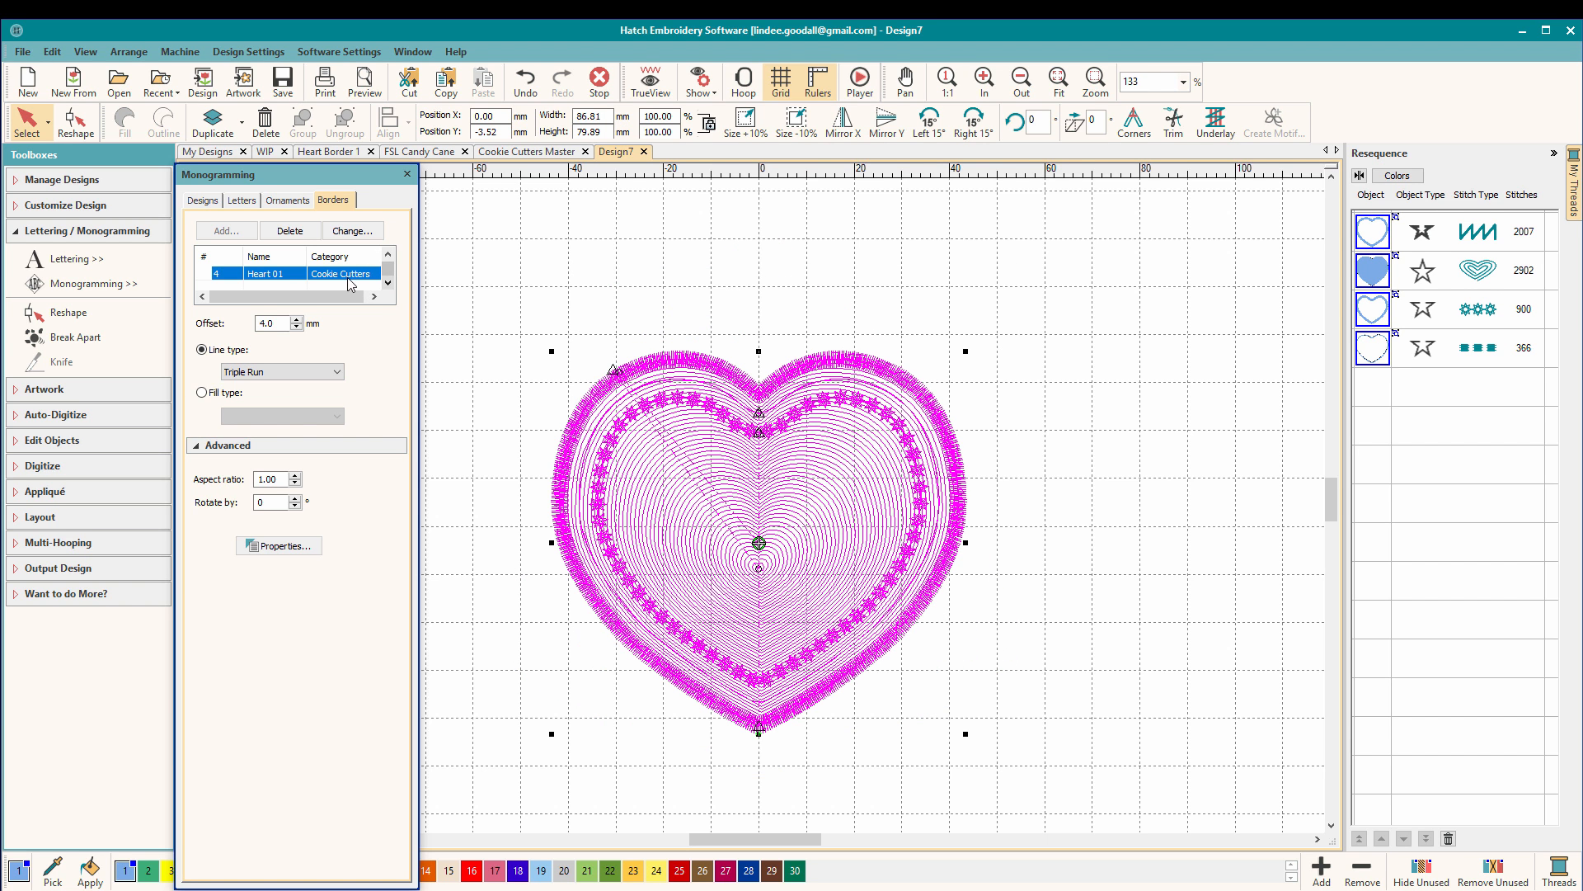
- Set the offset of the fourth, Triple Run heart border to 8 mm
scroll(347, 289, down, 2)
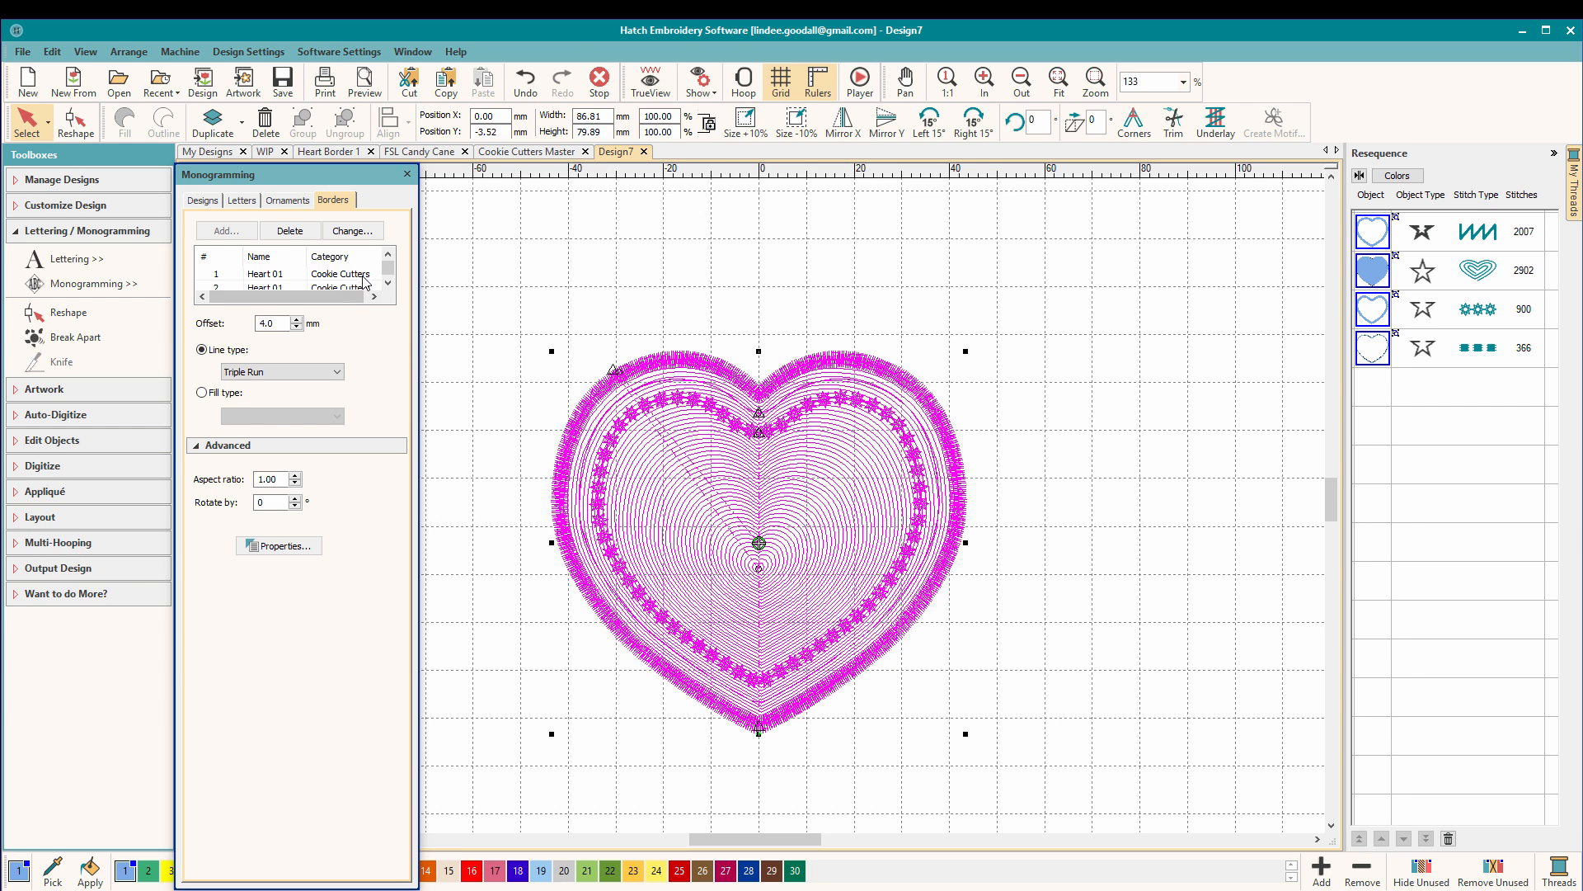
click(360, 277)
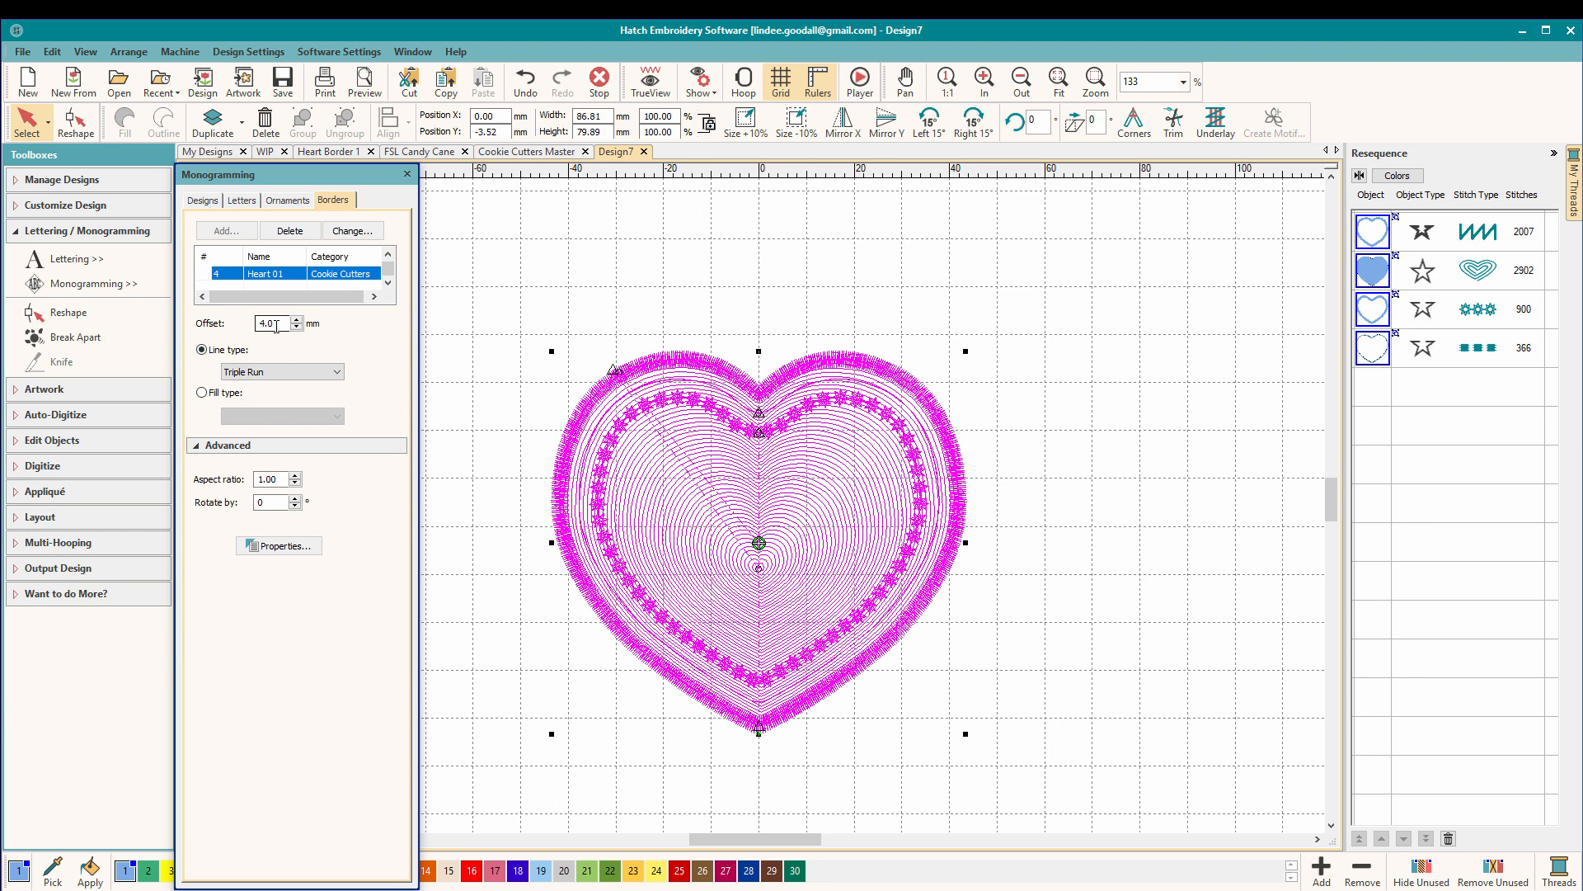
drag(275, 324, 237, 329)
double_click(273, 323)
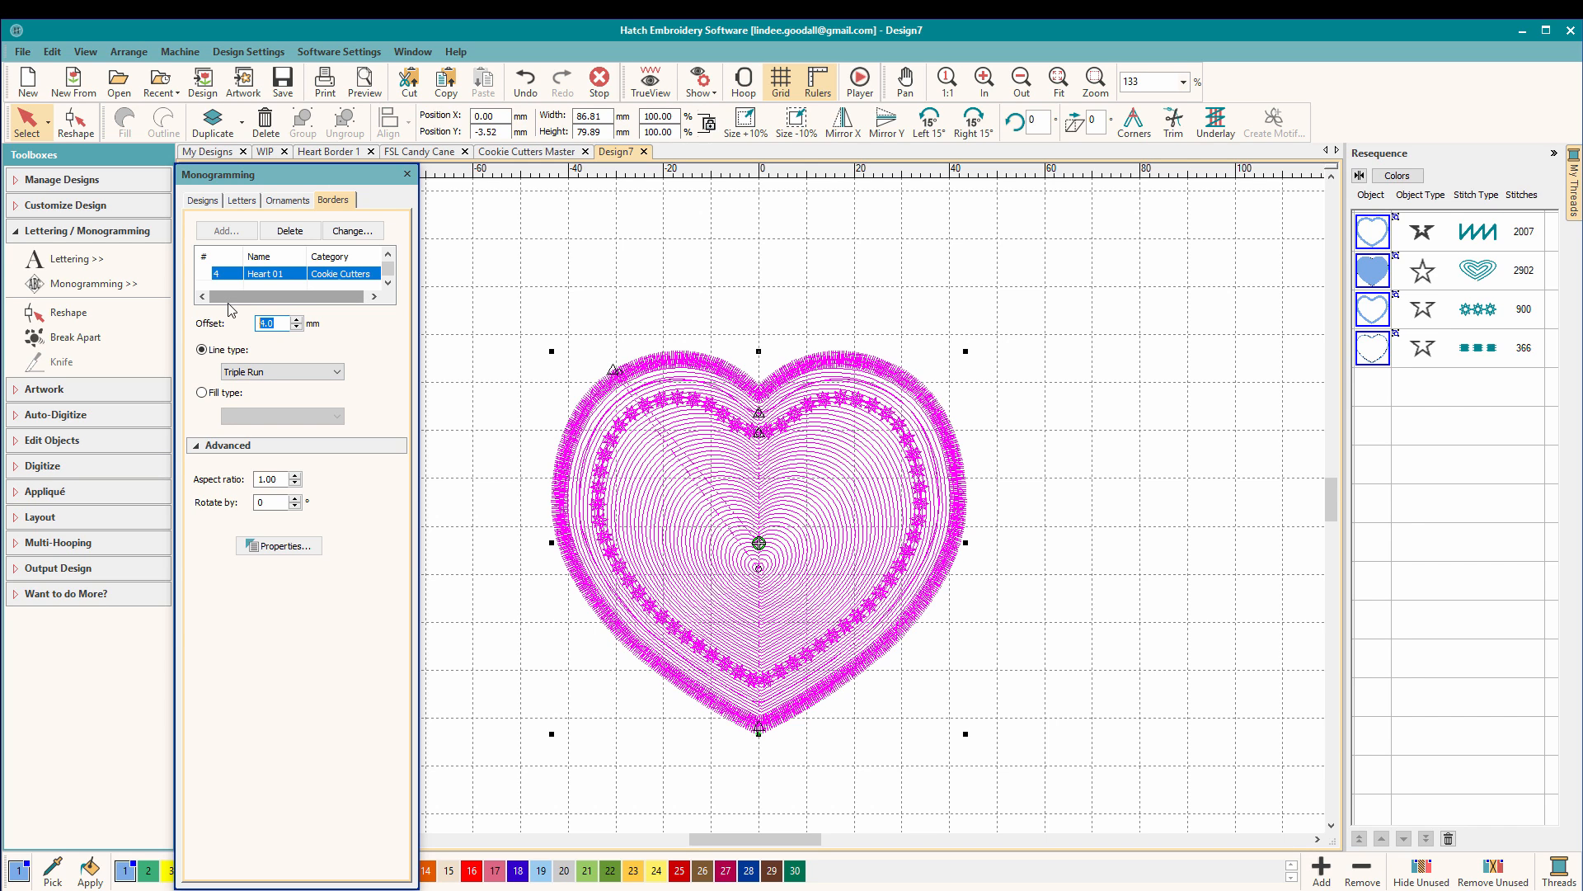
text(8)
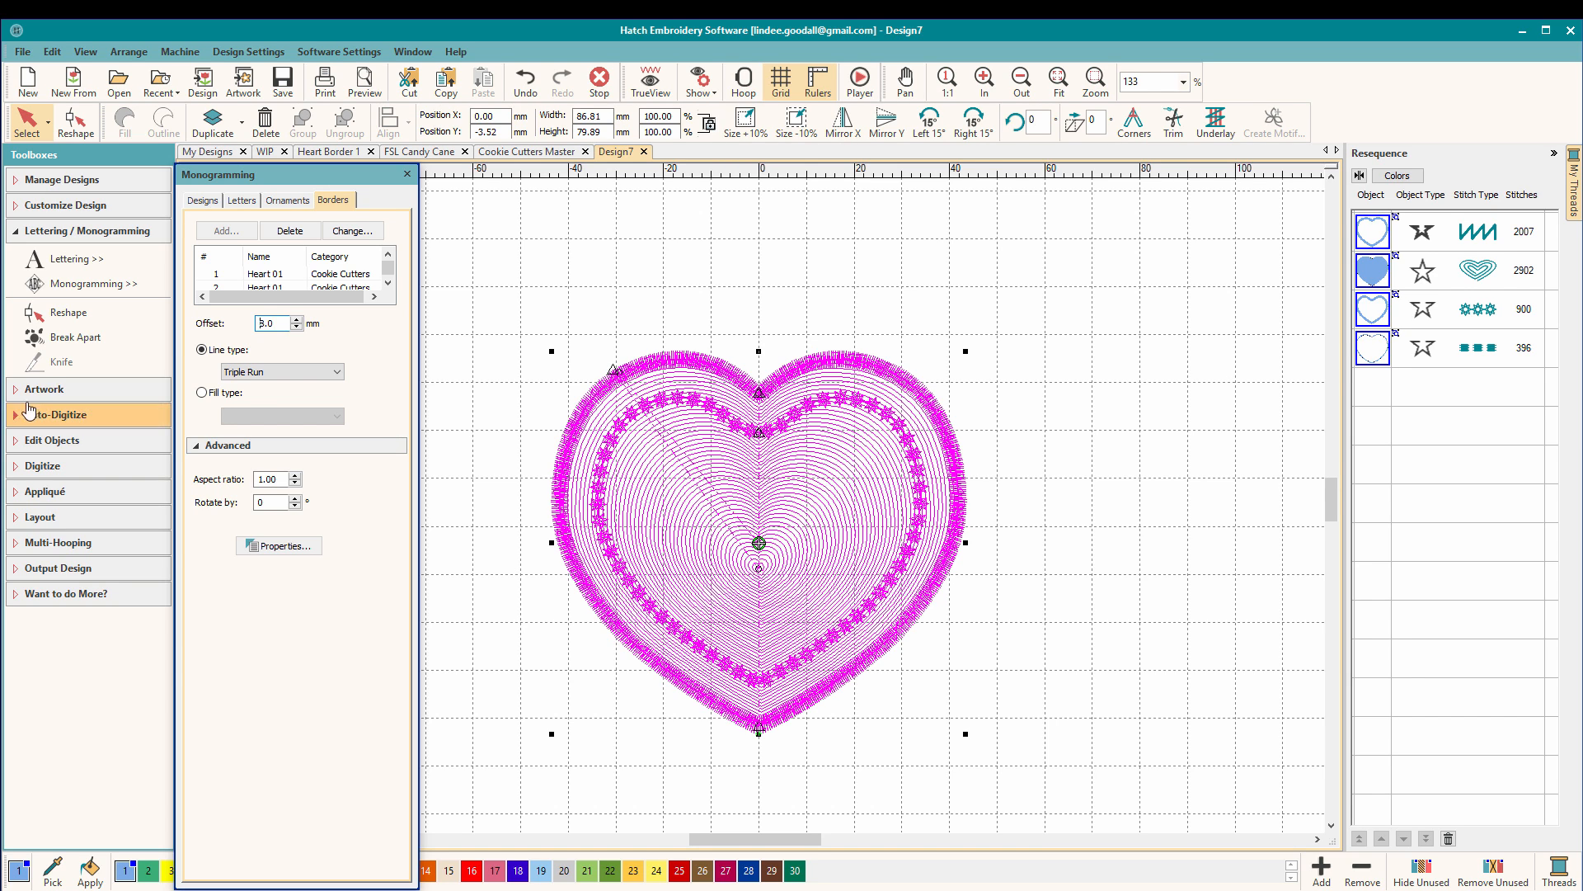
- Break the monogram borders apart into separate objects and open the object editing tools
click(69, 351)
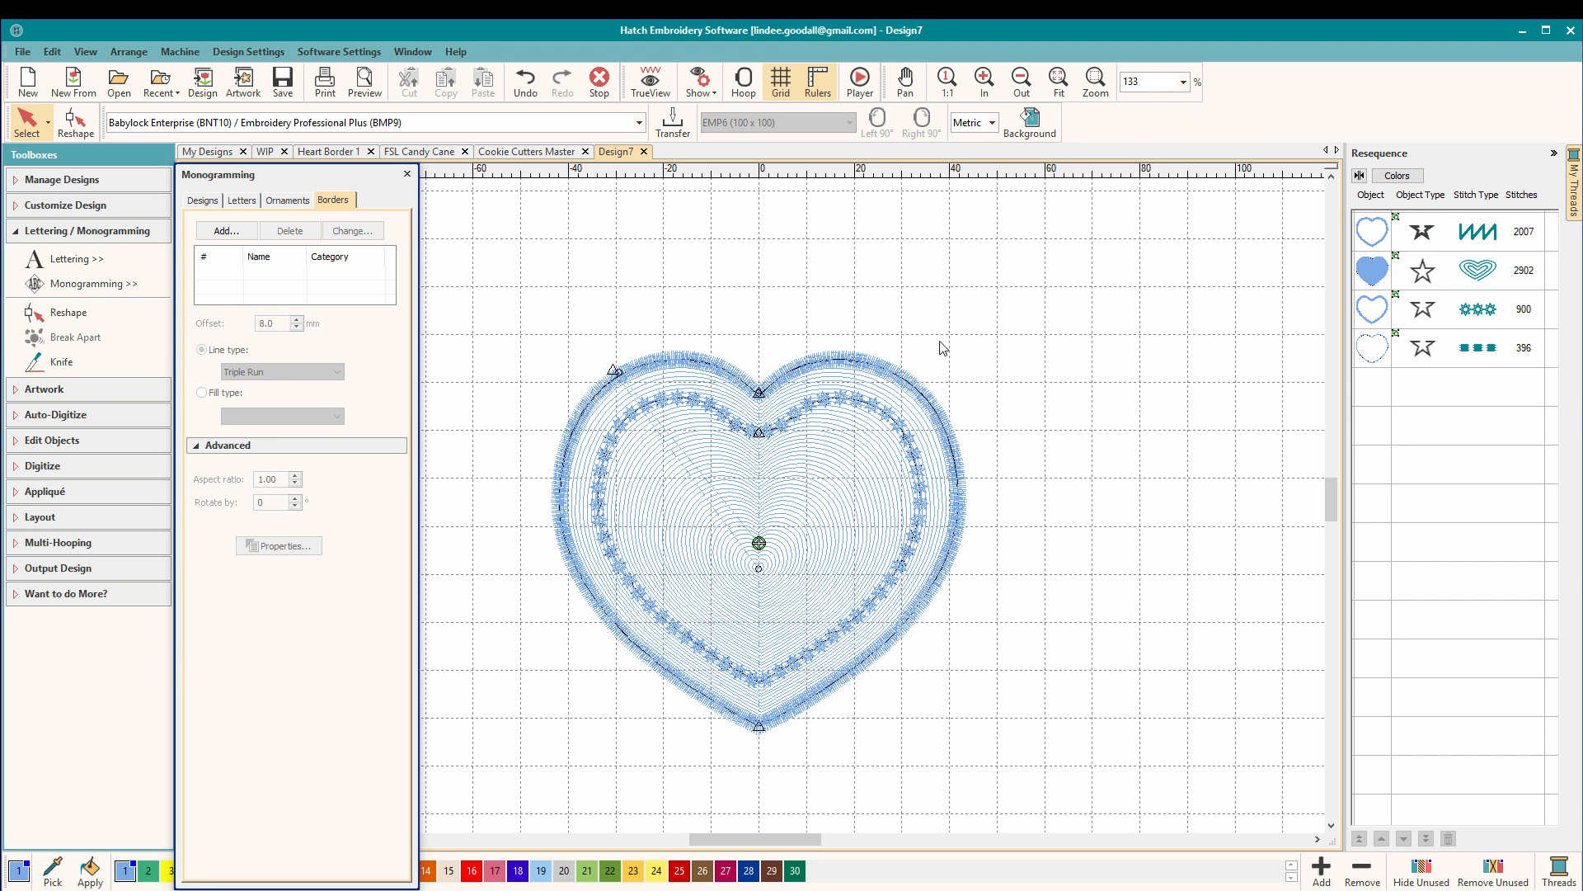
click(1378, 239)
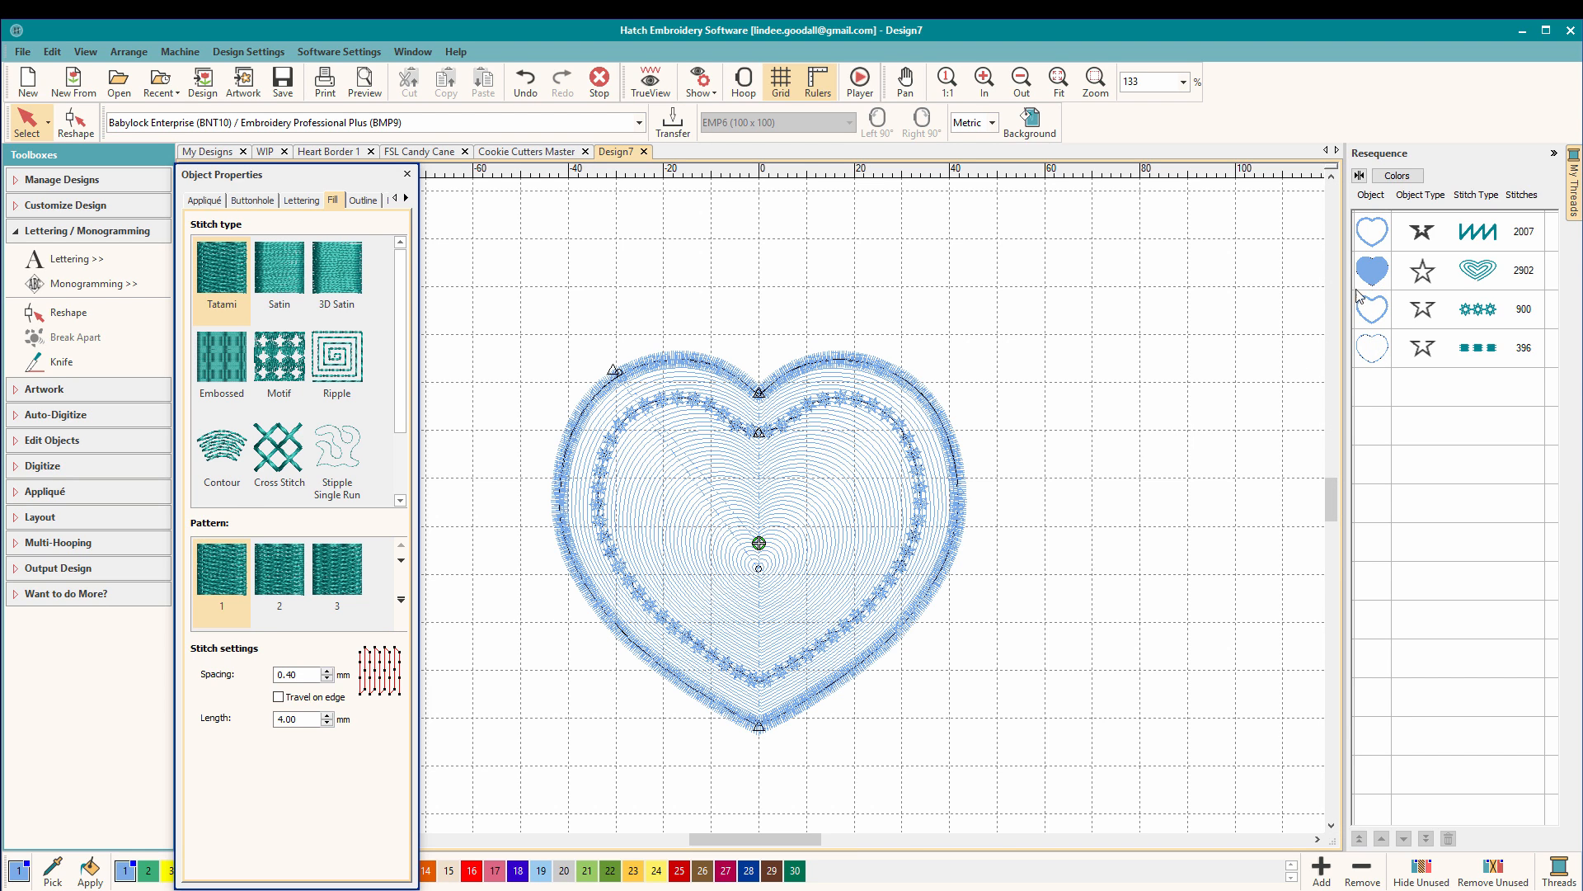
click(6, 441)
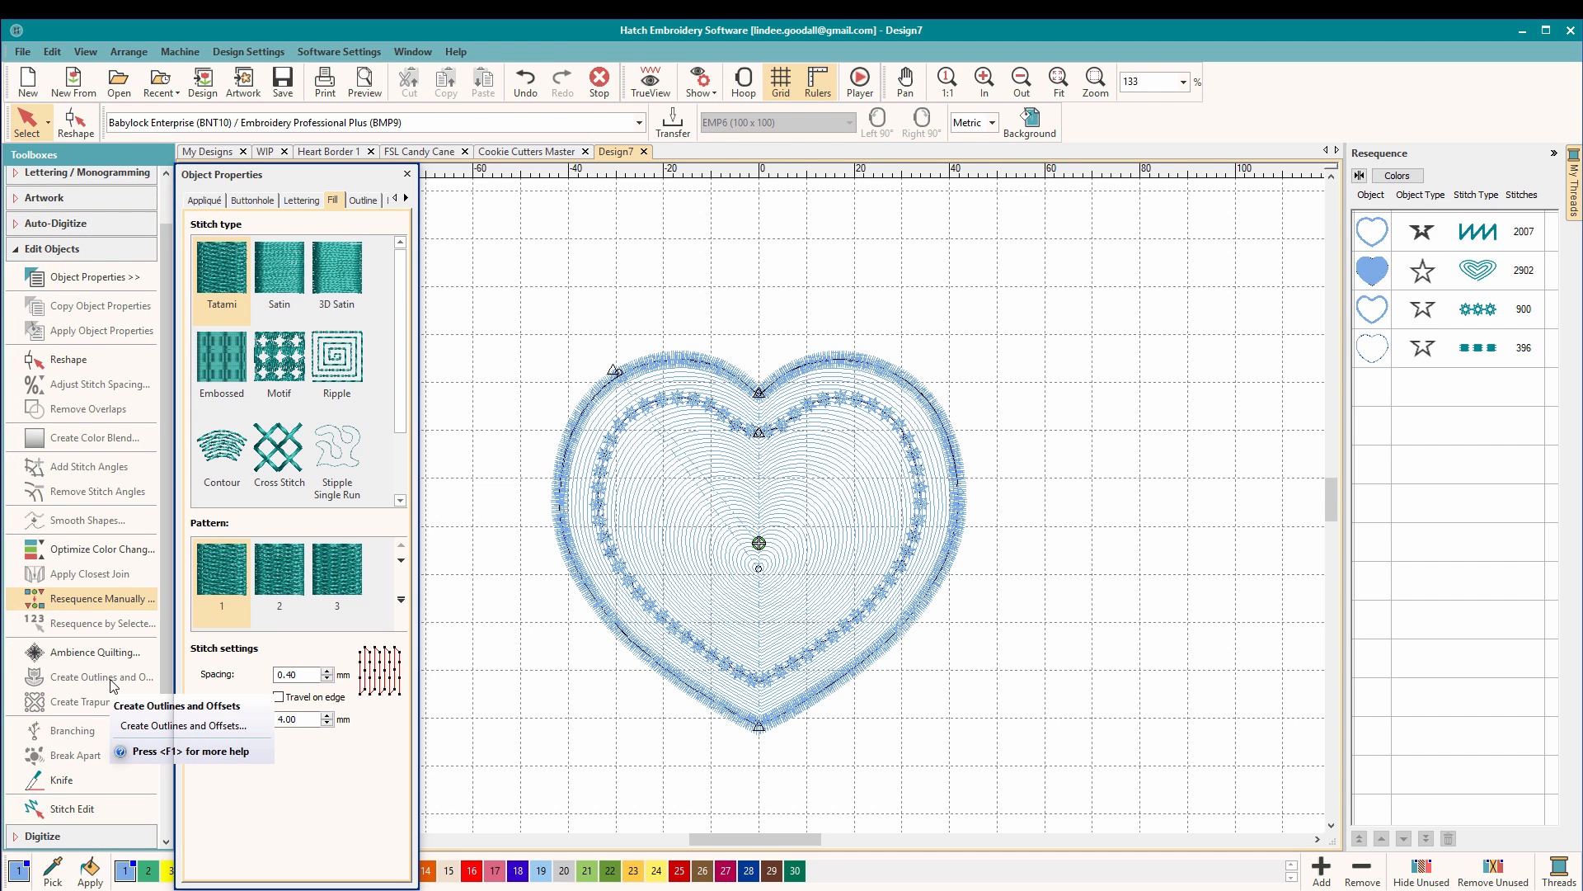
- Recolor the separate hearts: satin border in red (16), triple-run line in white (9) and ripple fill in pink (7)
click(1371, 234)
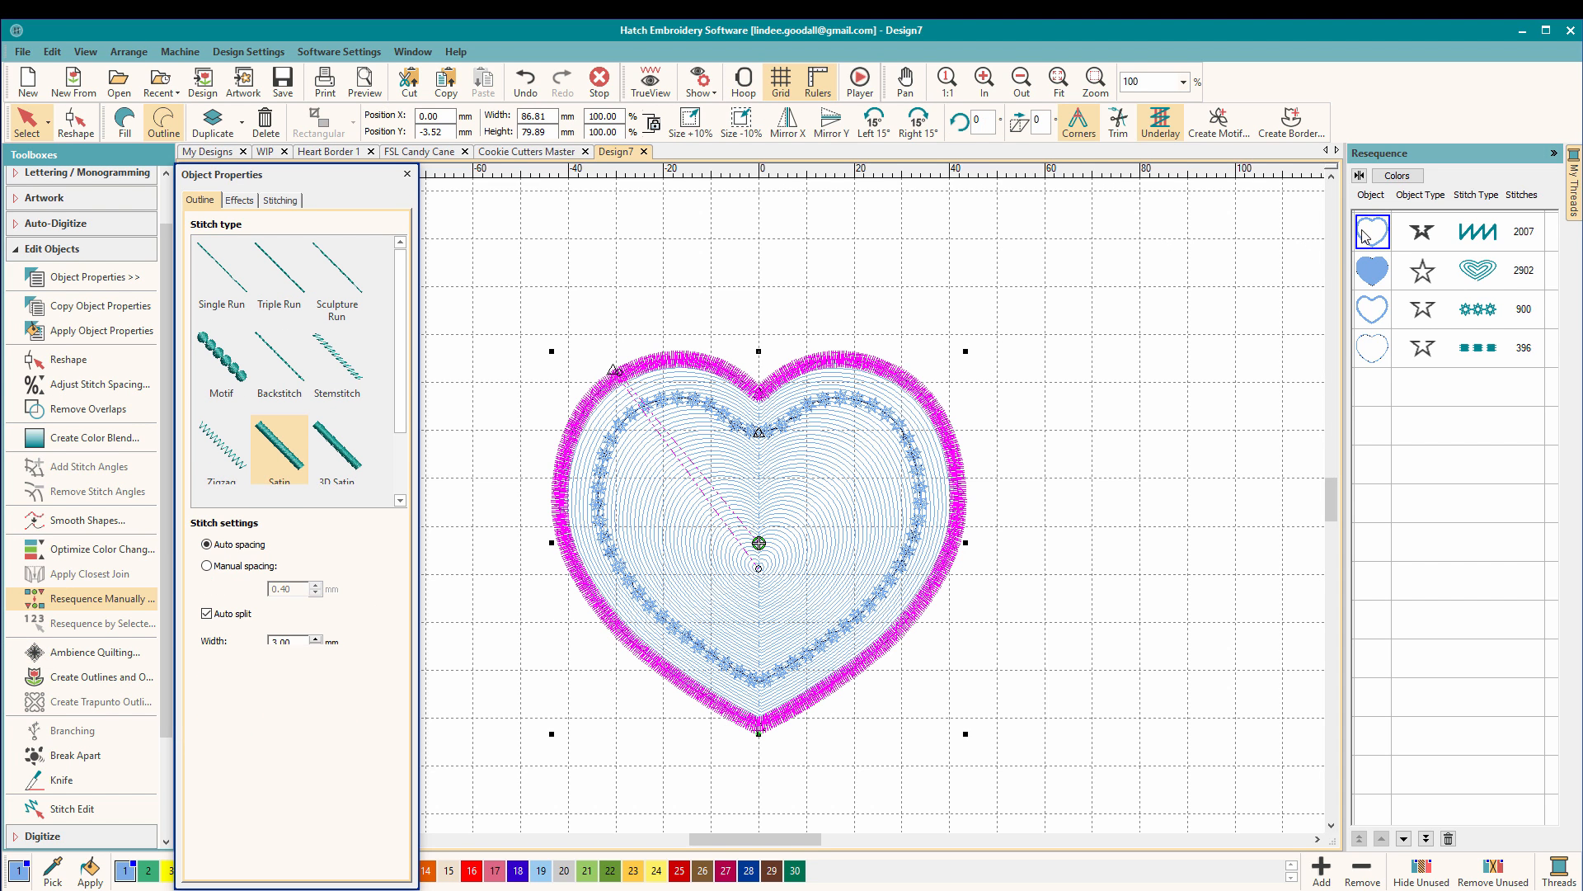
click(472, 870)
click(1372, 347)
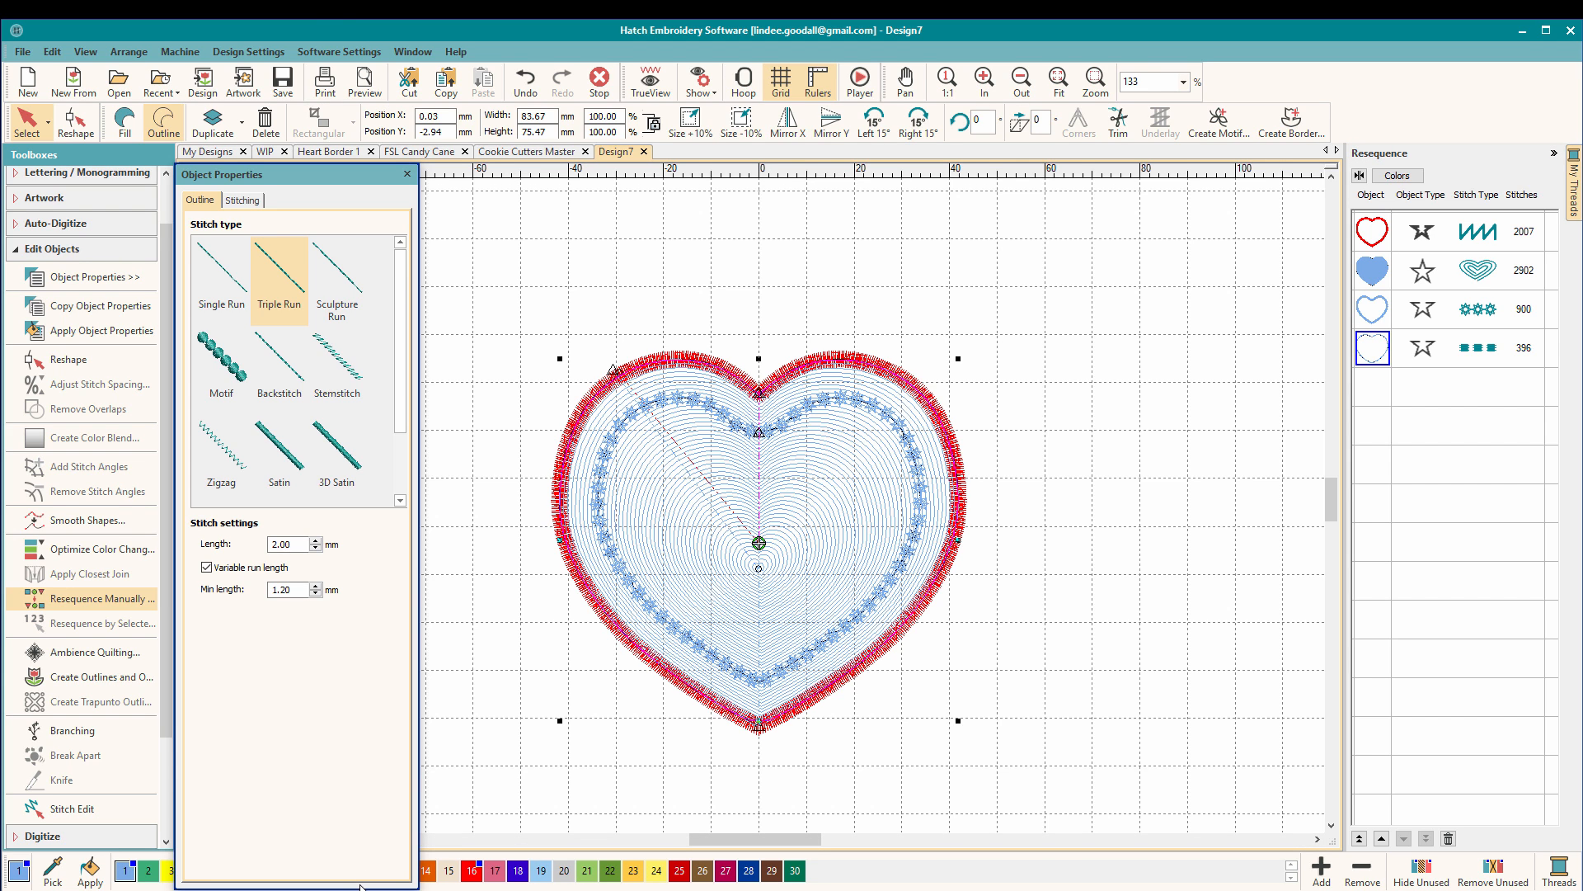
drag(340, 175, 1228, 165)
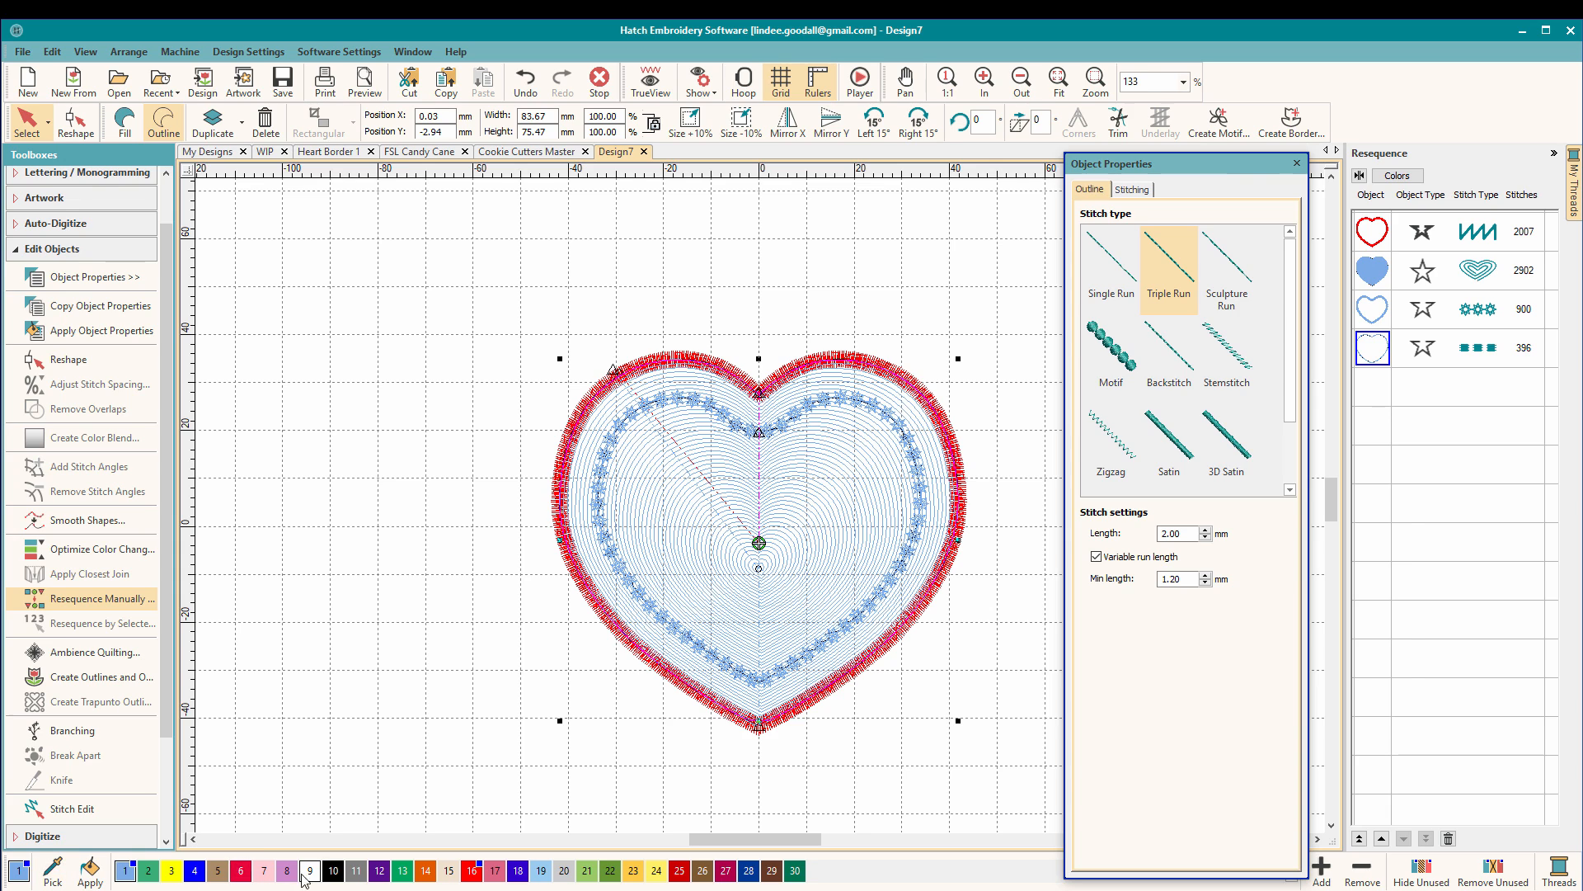
click(1382, 285)
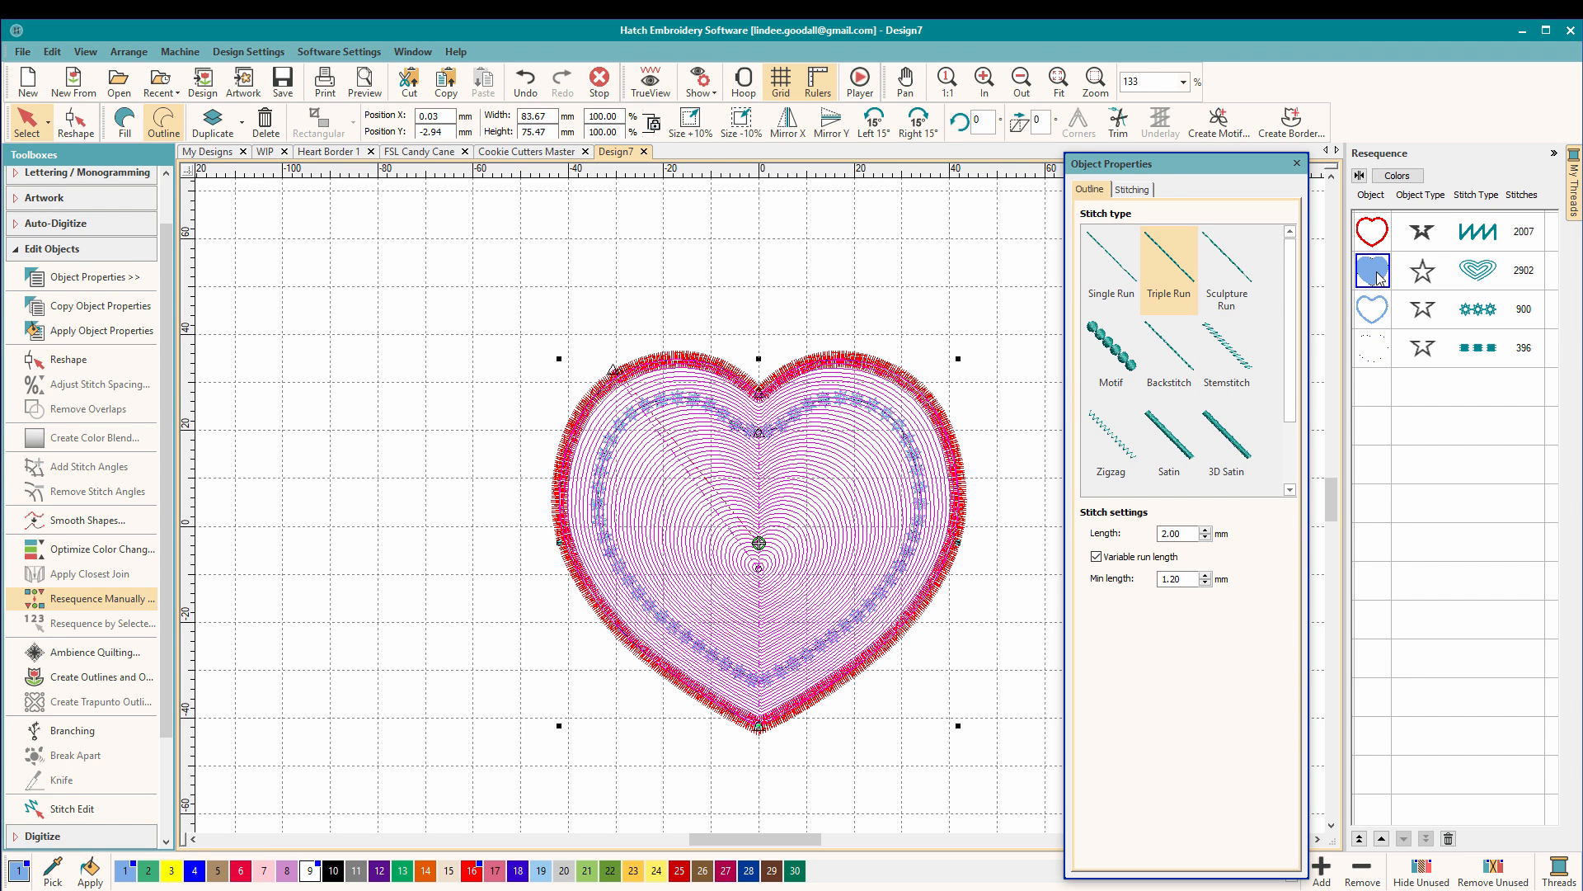
click(264, 870)
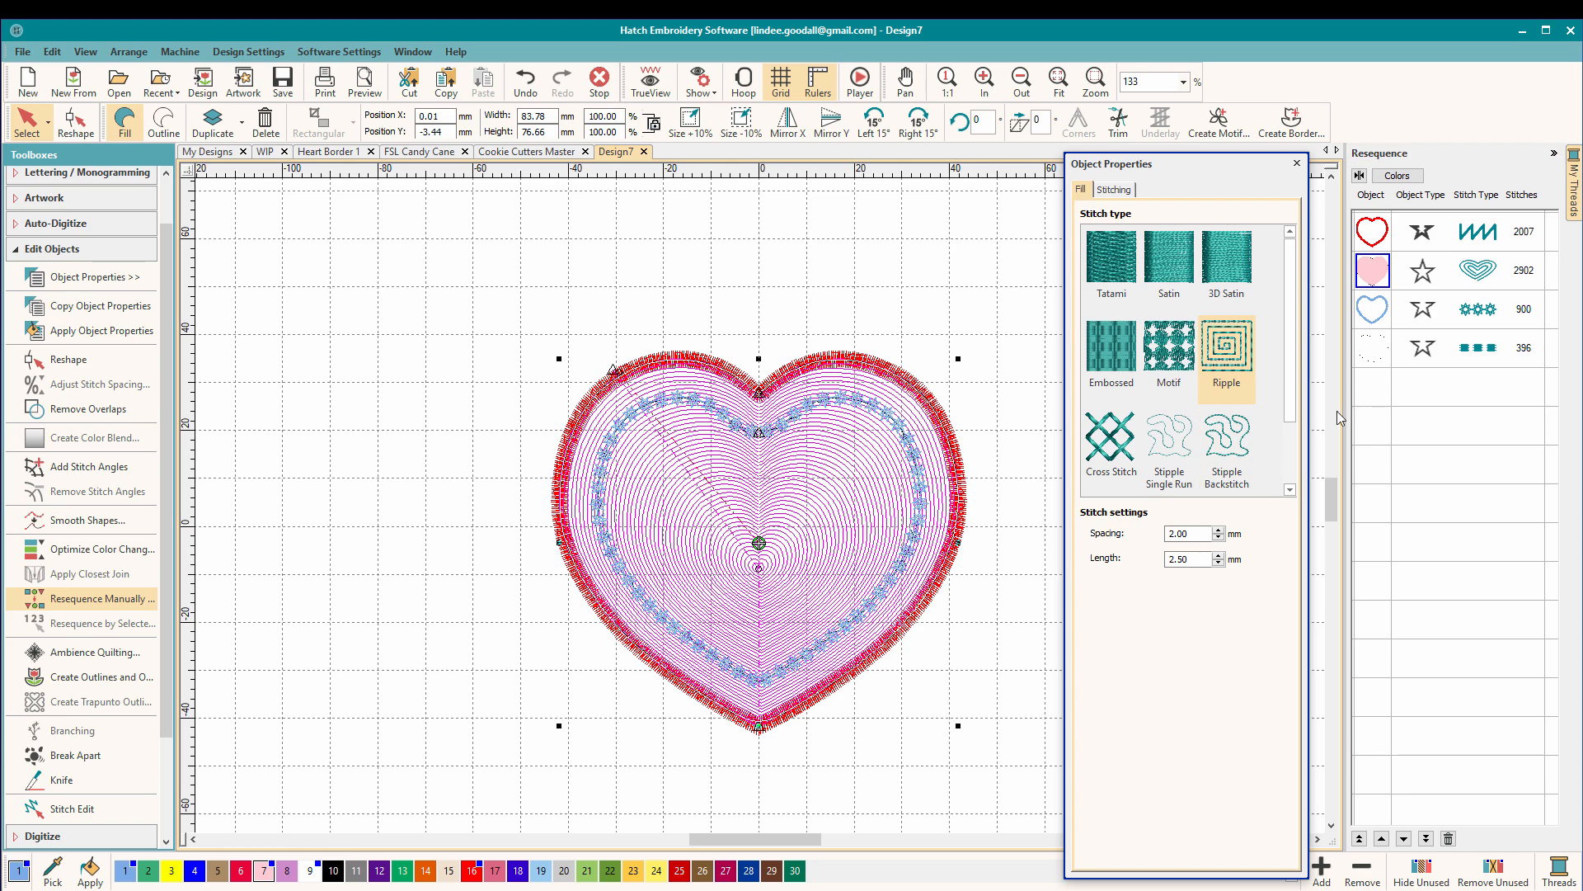
- Clear the selection and show the heart design in TrueView
click(1373, 313)
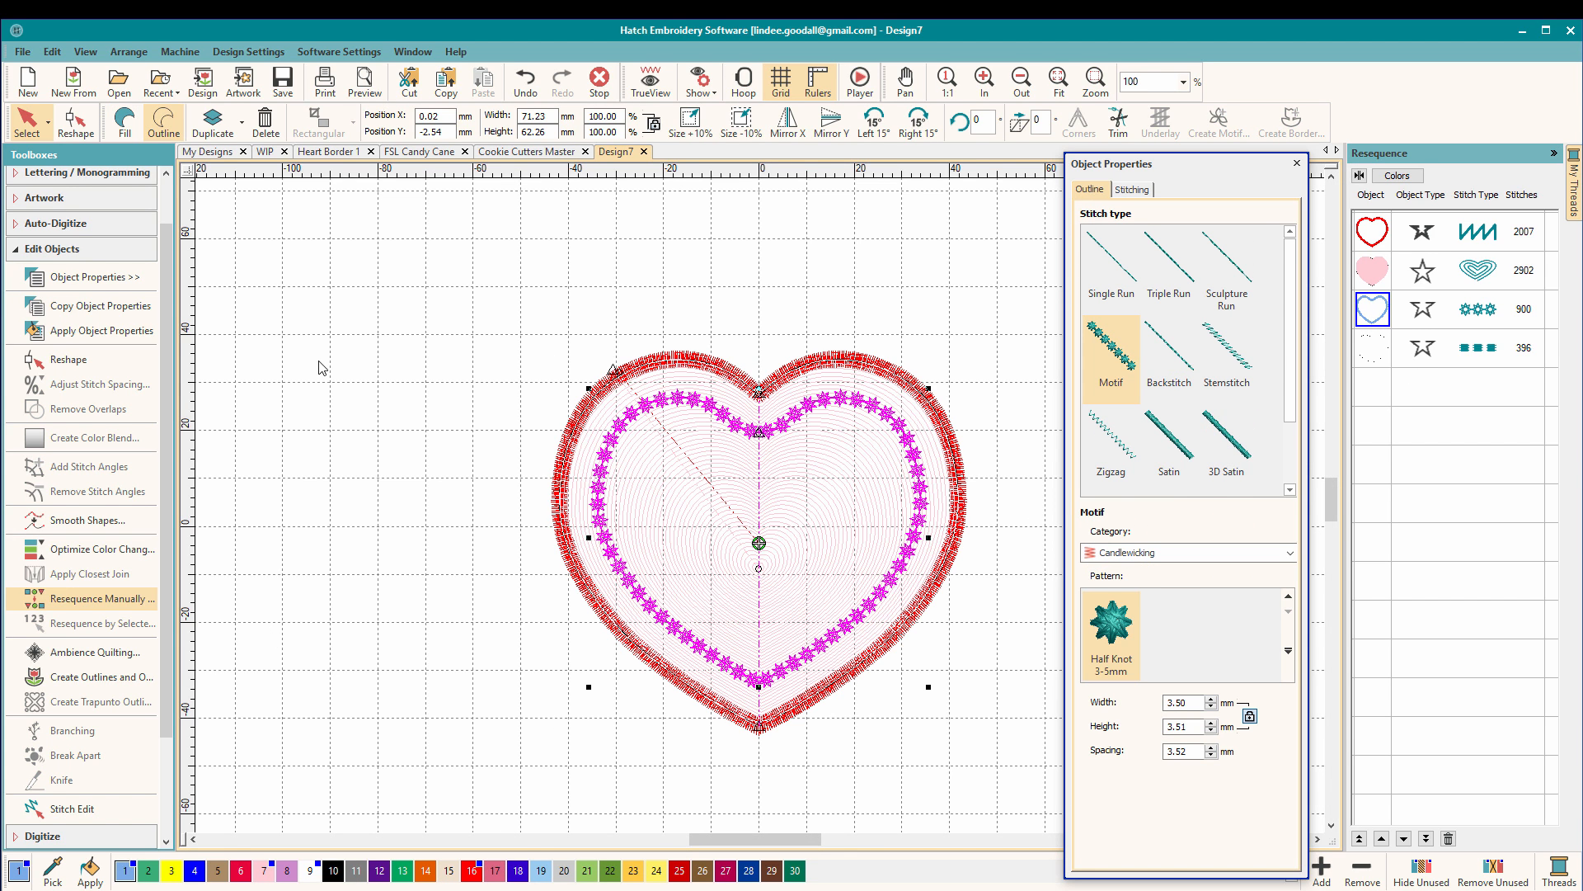
click(455, 284)
click(651, 85)
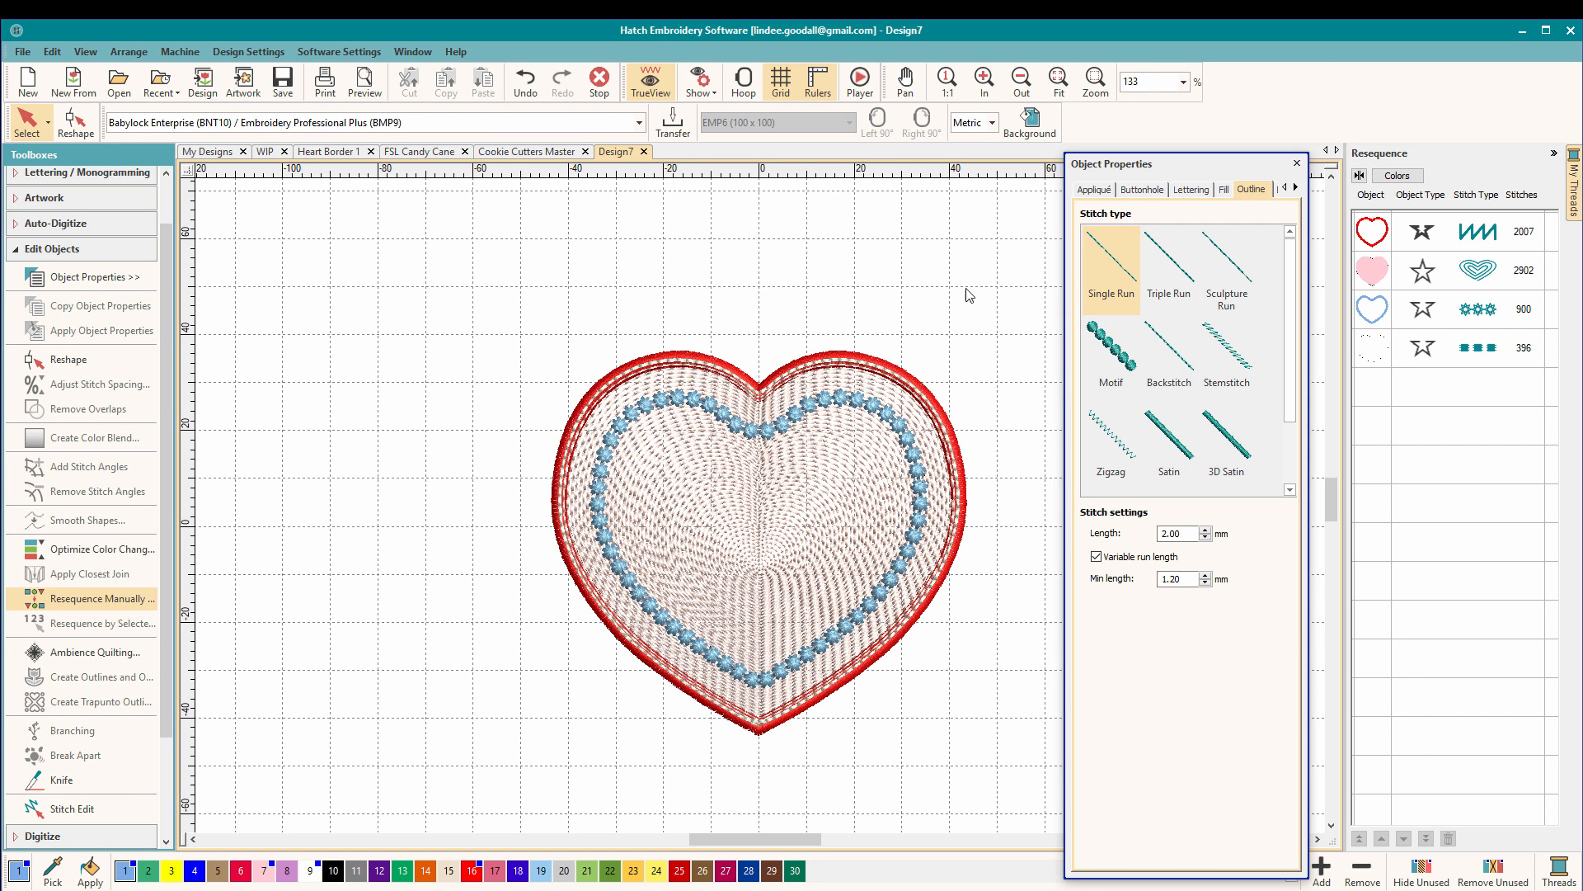
- Move the pink ripple-filled heart ahead of the red satin border in the stitching sequence and deselect it
click(1372, 271)
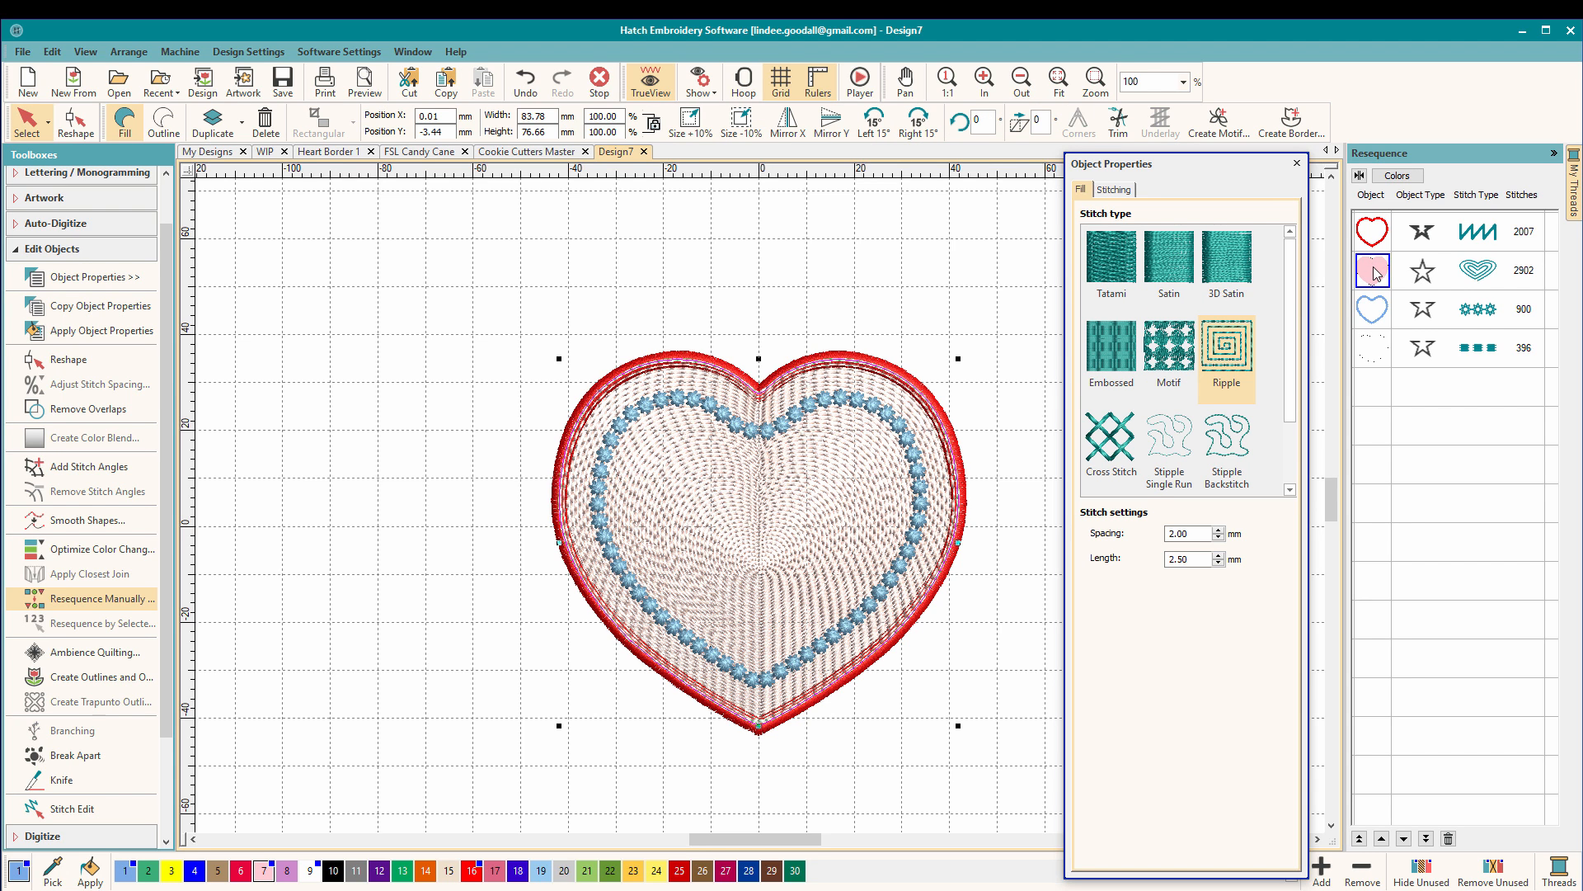
drag(1377, 278, 1372, 231)
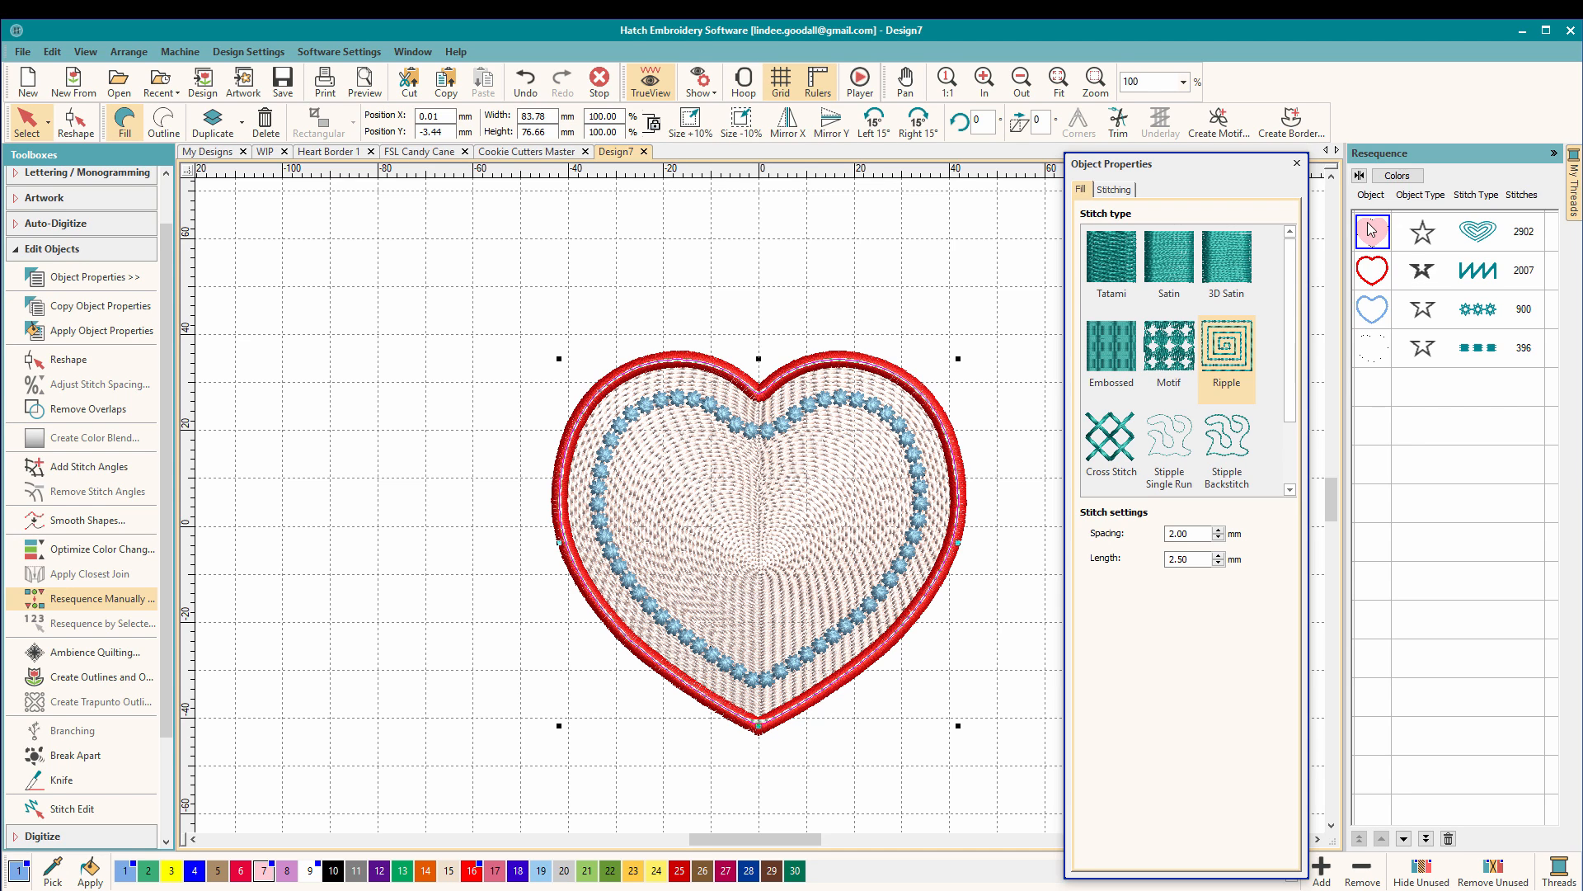
click(1027, 299)
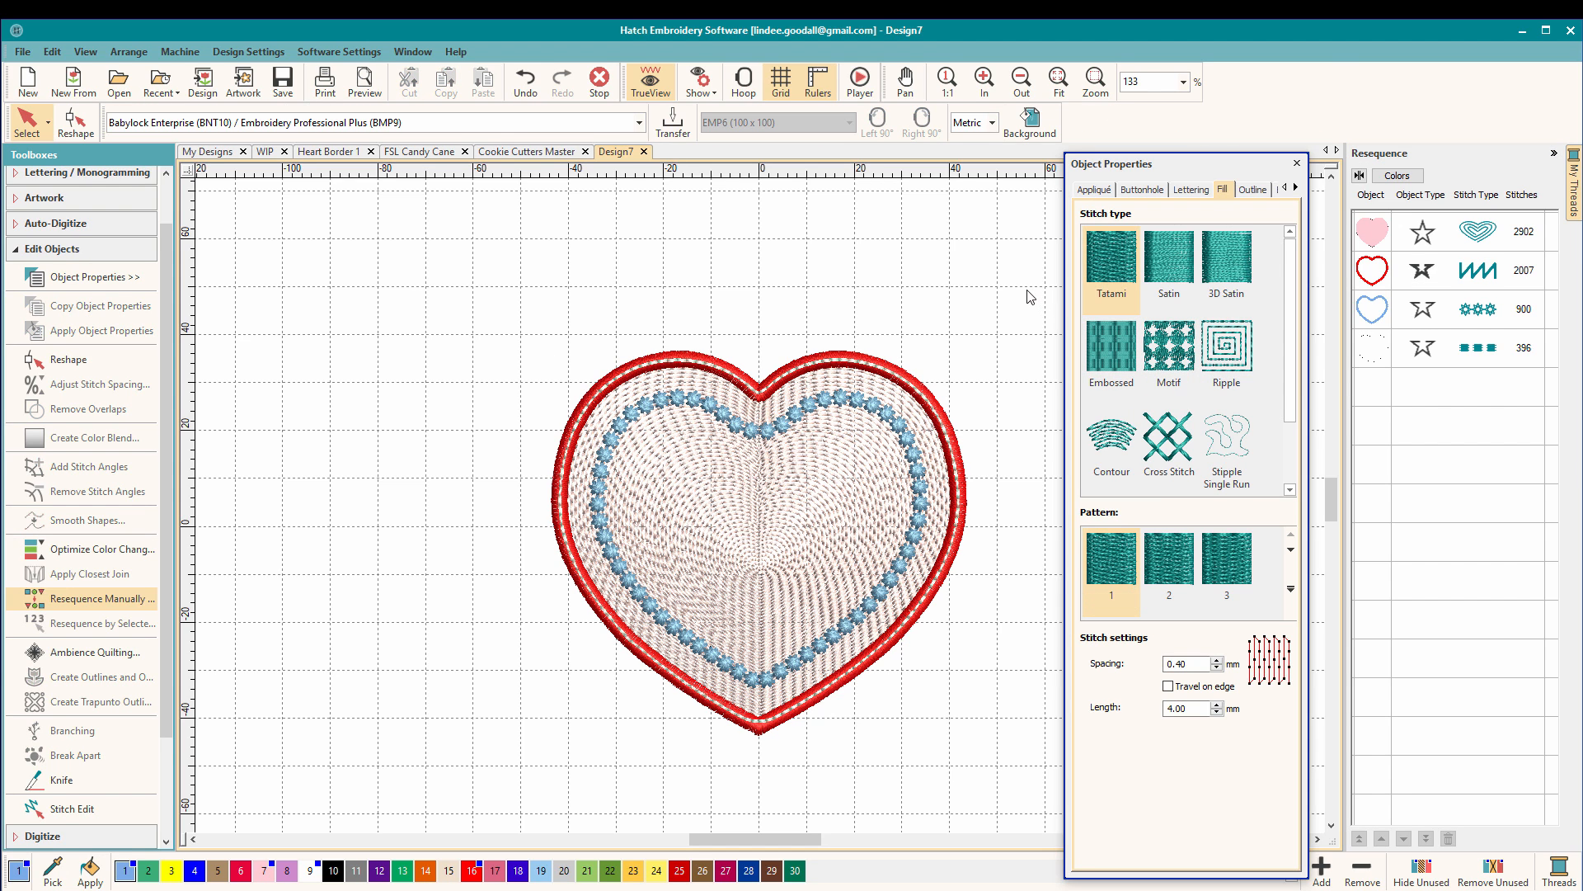